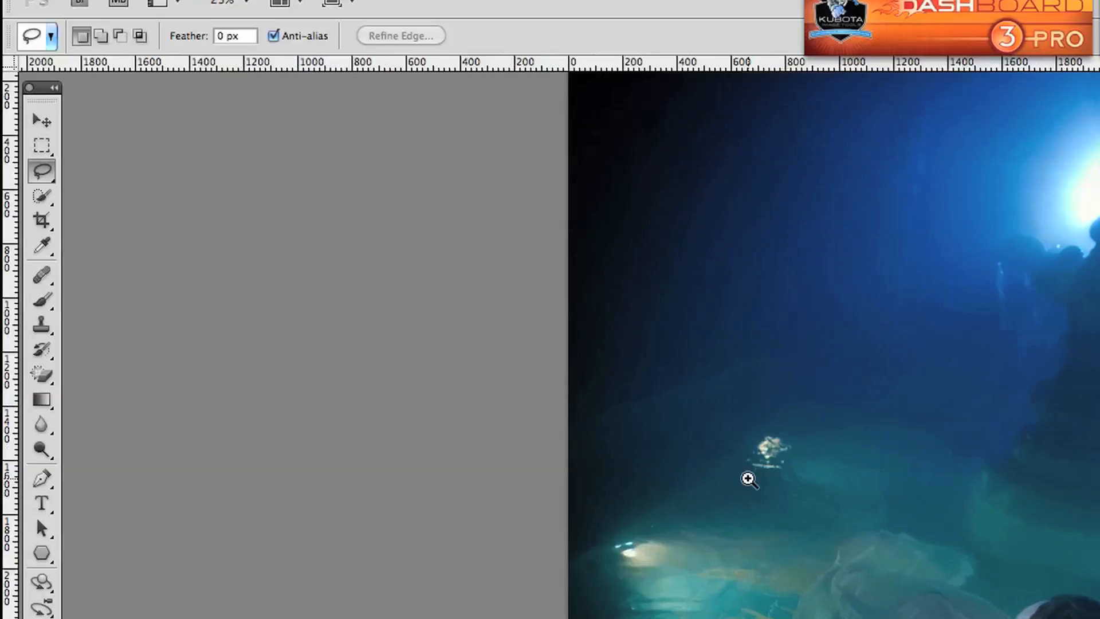
# Step: Lasso the bright reflection on the water above the dress, remove it with a Content-Aware fill, and clear the selection
pyautogui.click(41, 170)
pyautogui.click(116, 173)
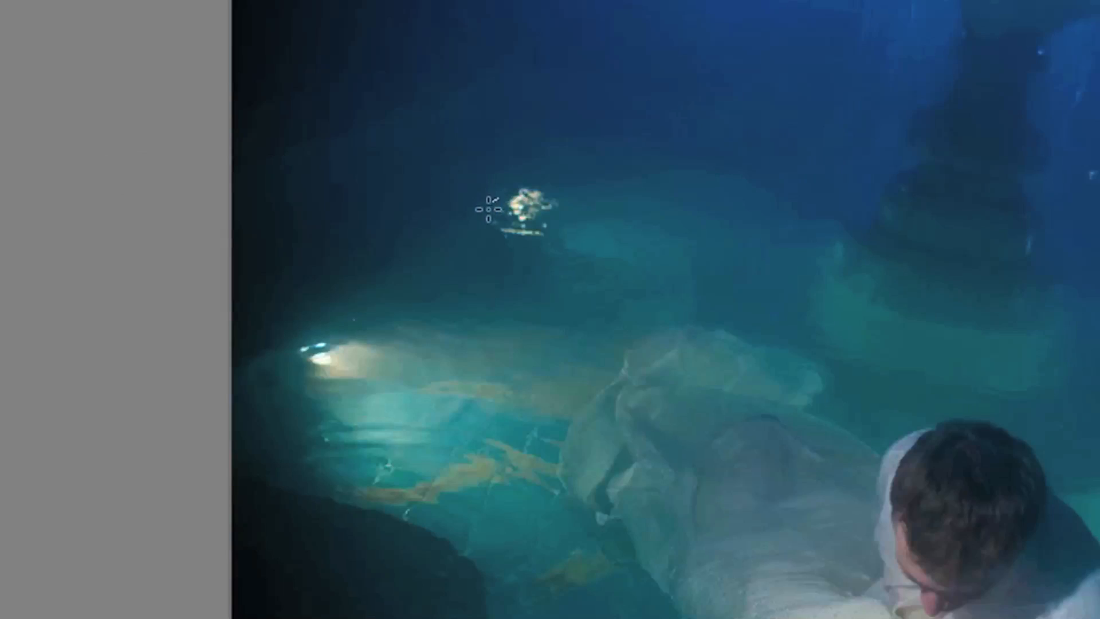
pyautogui.moveTo(497, 198)
pyautogui.mouseDown()
pyautogui.moveTo(482, 239)
pyautogui.moveTo(542, 248)
pyautogui.moveTo(559, 240)
pyautogui.moveTo(574, 204)
pyautogui.moveTo(571, 188)
pyautogui.moveTo(536, 179)
pyautogui.moveTo(486, 212)
pyautogui.mouseUp()
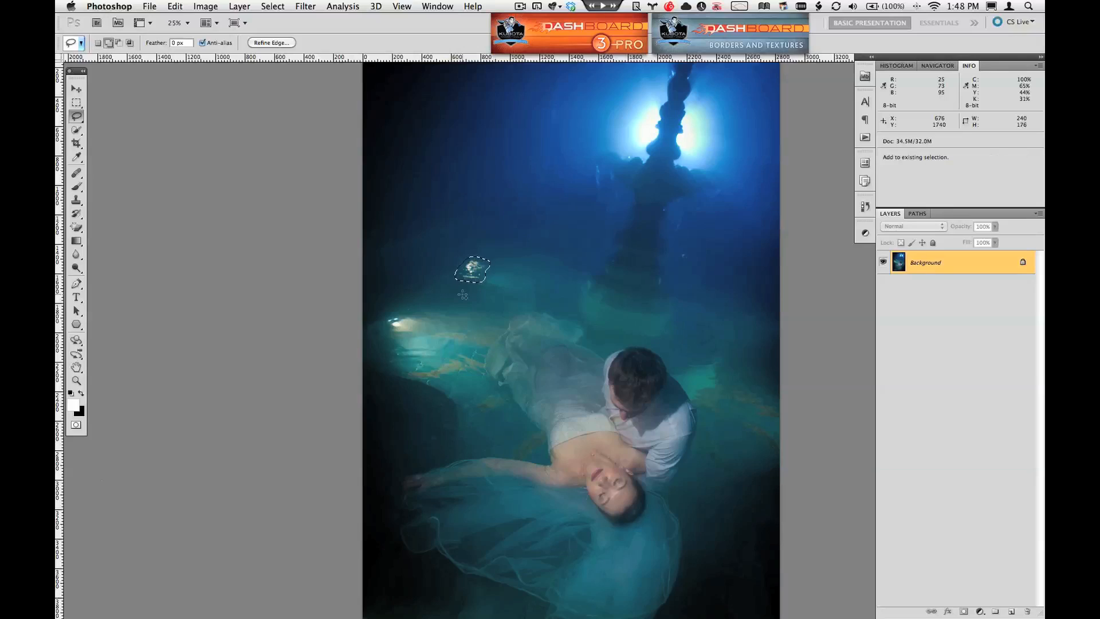
pyautogui.hotkey('shift', 'BackSpace')
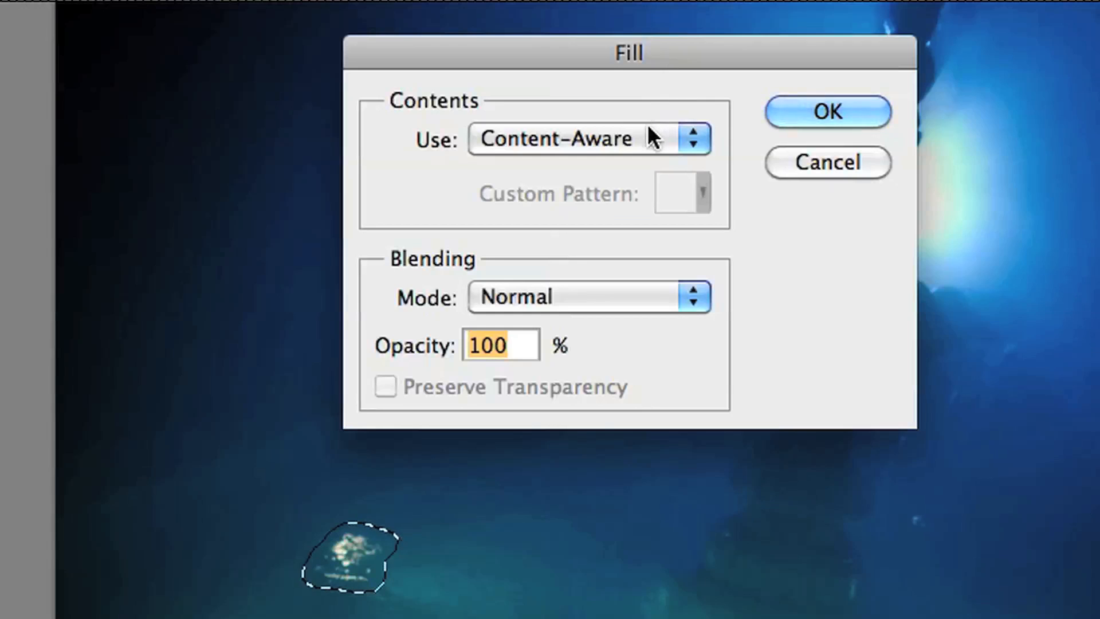
pyautogui.click(653, 137)
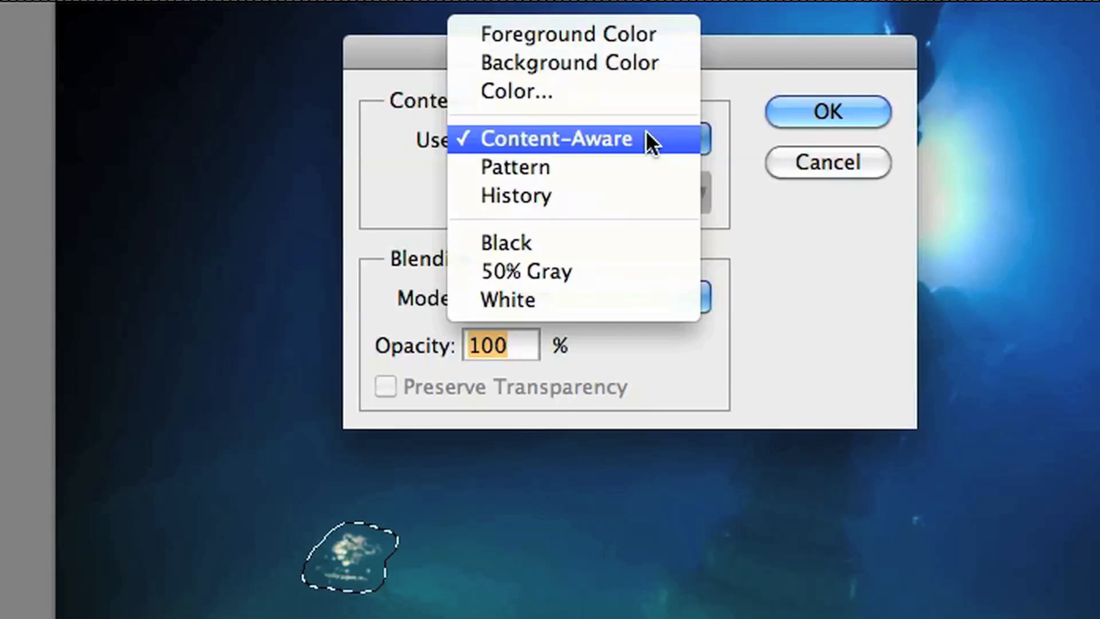
pyautogui.click(645, 138)
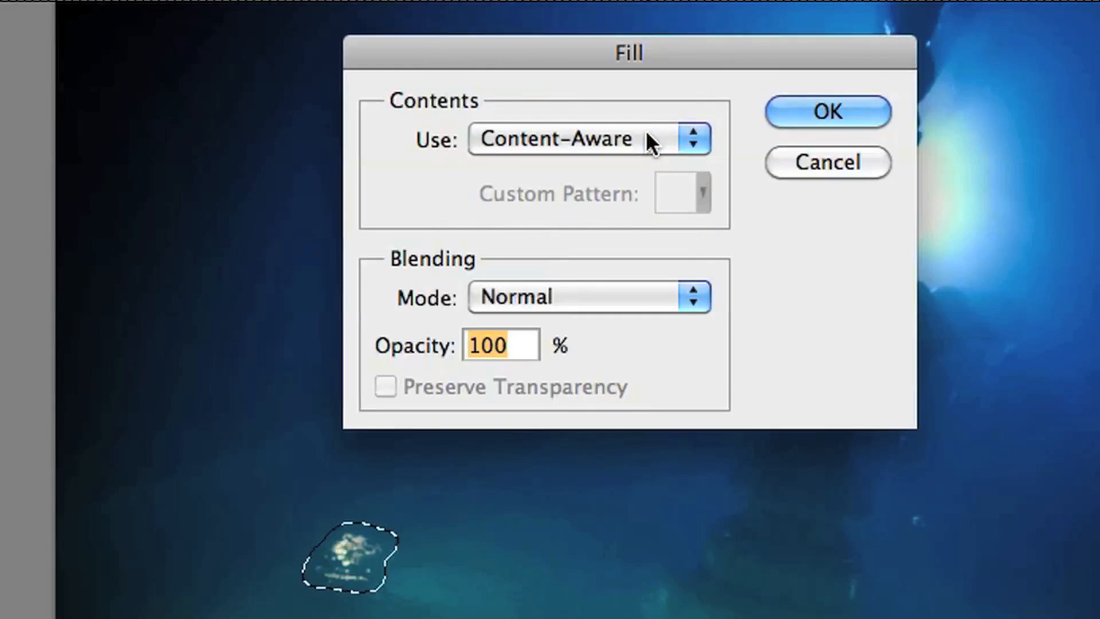
pyautogui.click(794, 116)
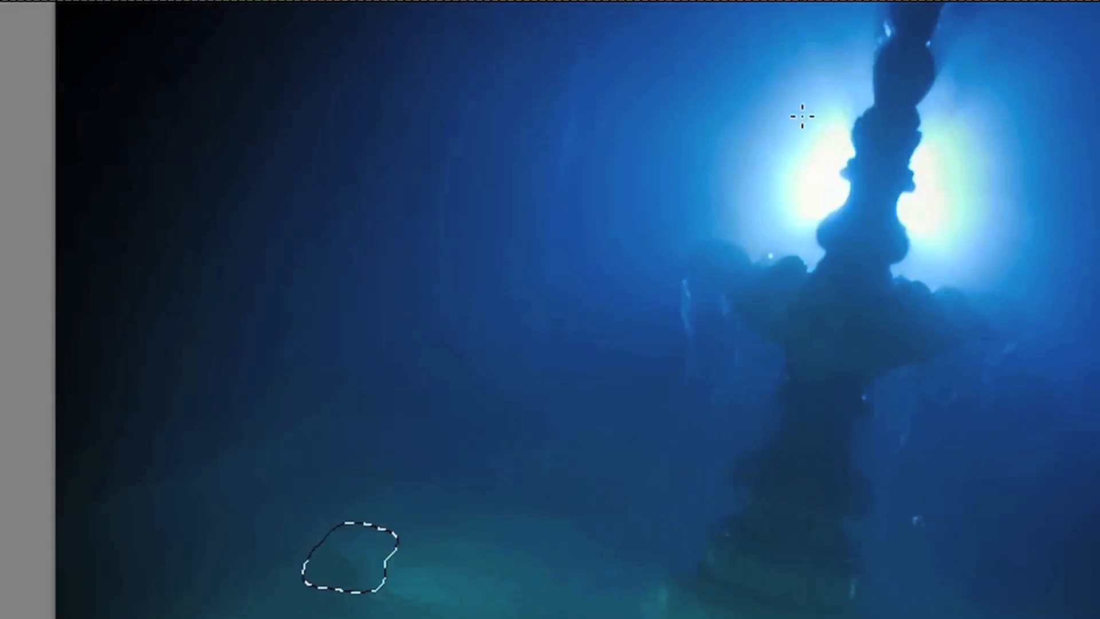
pyautogui.hotkey('ctrl', 'd')
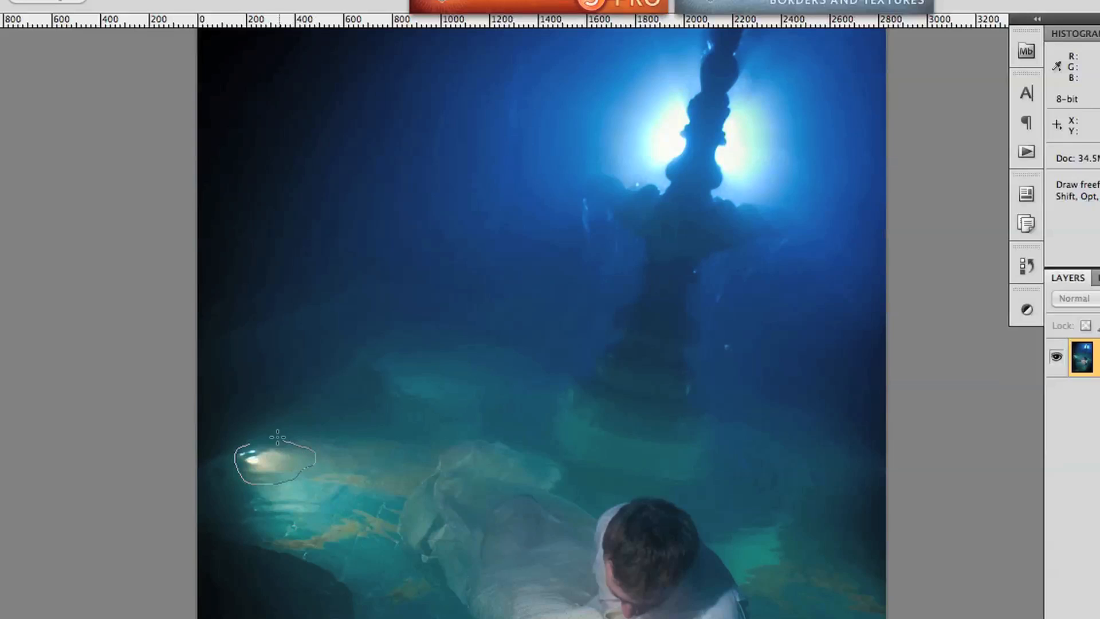
# Step: Lasso the glowing light spot near the image's left edge, fill it with Content-Aware, and deselect
pyautogui.moveTo(244, 446); pyautogui.dragTo(245, 448)
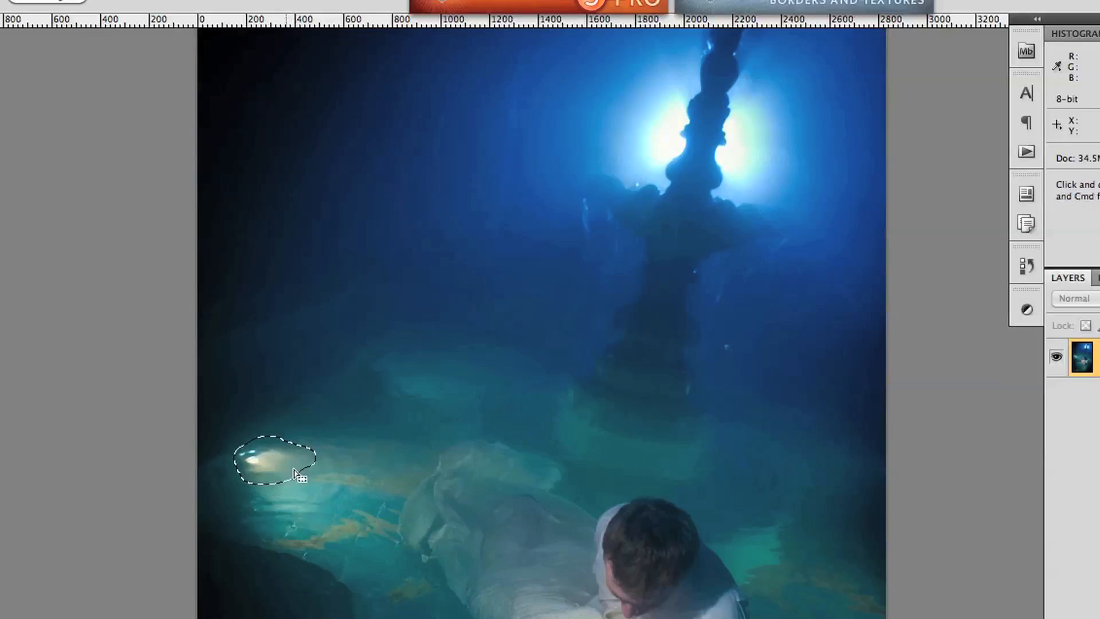
pyautogui.hotkey('shift', 'BackSpace')
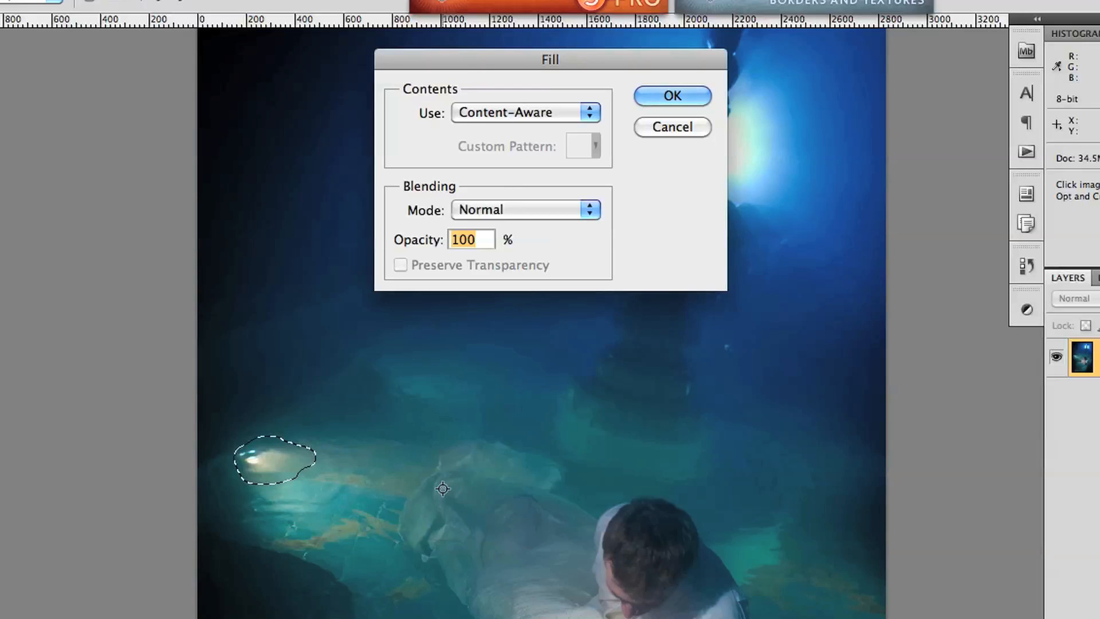
pyautogui.press('Return')
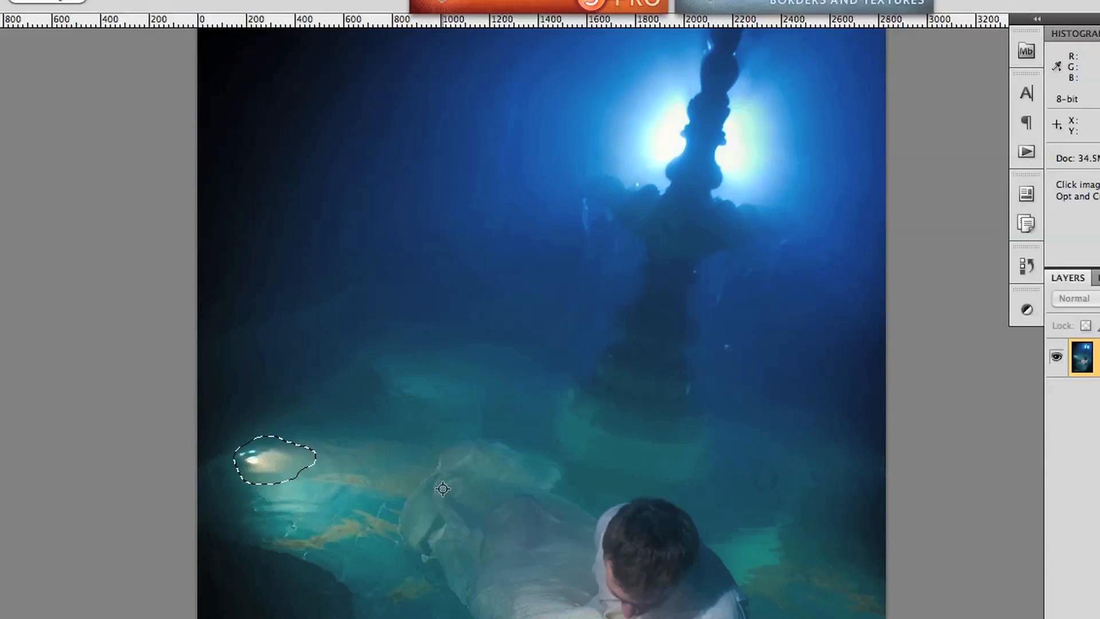
pyautogui.press('super+d')
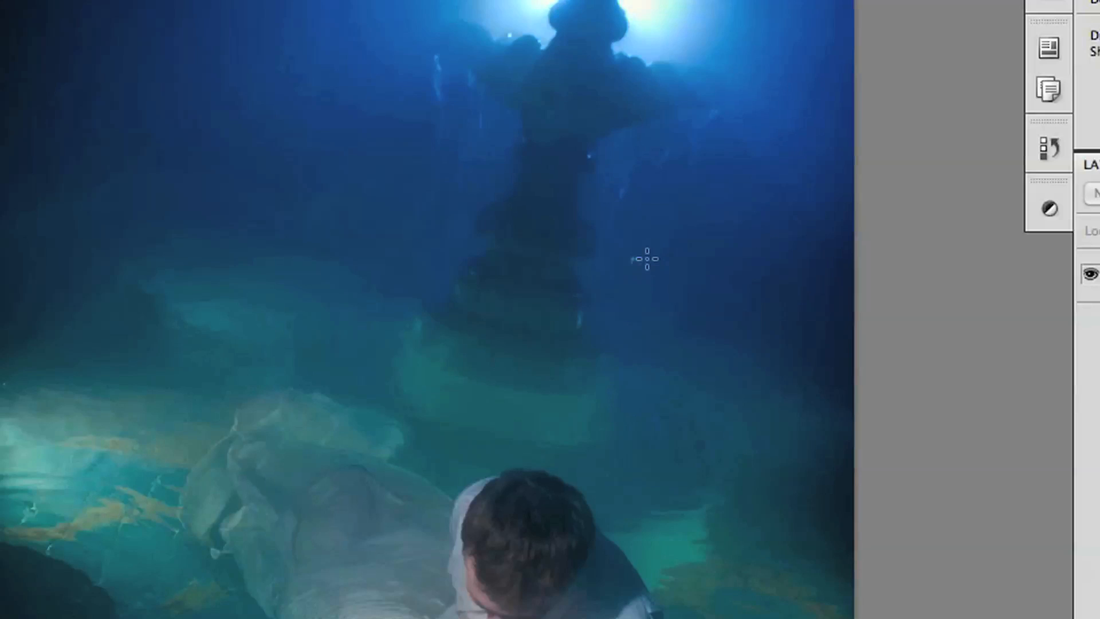
# Step: Select the small bright speck beside the dark column and remove it with a Content-Aware fill
pyautogui.moveTo(643, 250)
pyautogui.mouseDown()
pyautogui.moveTo(625, 261)
pyautogui.moveTo(646, 272)
pyautogui.moveTo(644, 254)
pyautogui.mouseUp()
pyautogui.hotkey('shift', 'BackSpace')
pyautogui.press('Return')
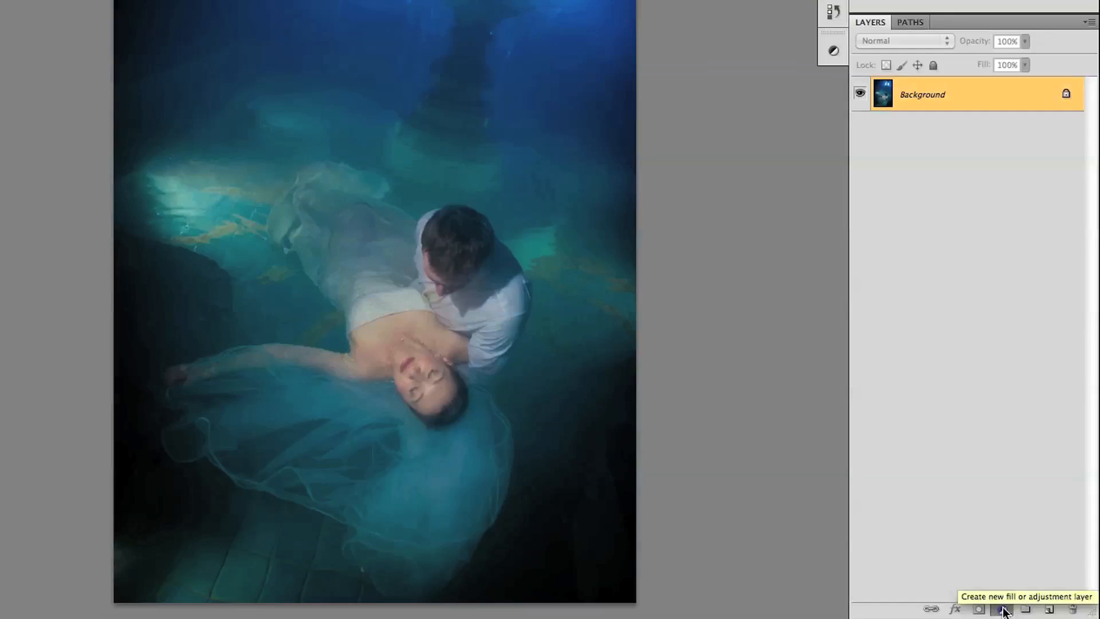
# Step: Add a Levels adjustment layer in Multiply mode and invert its mask to black
pyautogui.click(1004, 609)
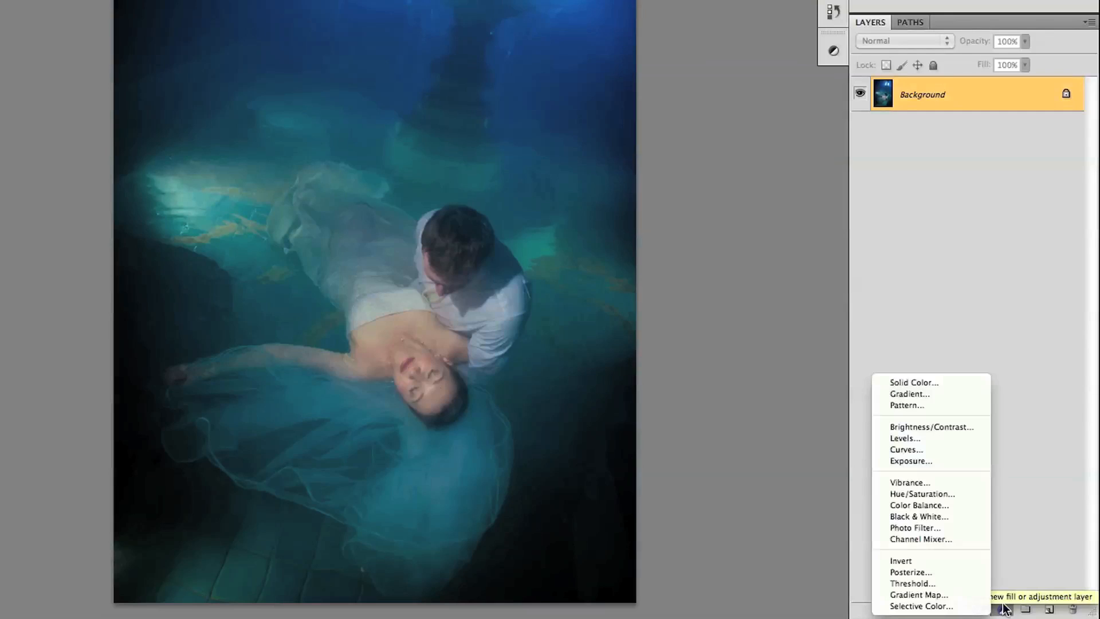
pyautogui.click(963, 438)
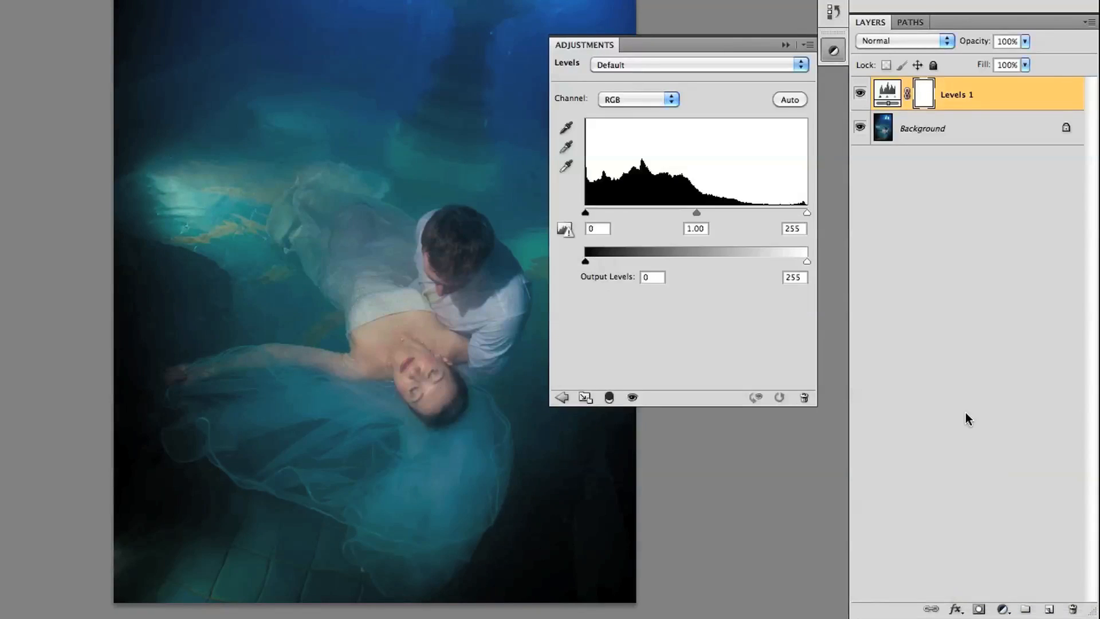
pyautogui.click(902, 41)
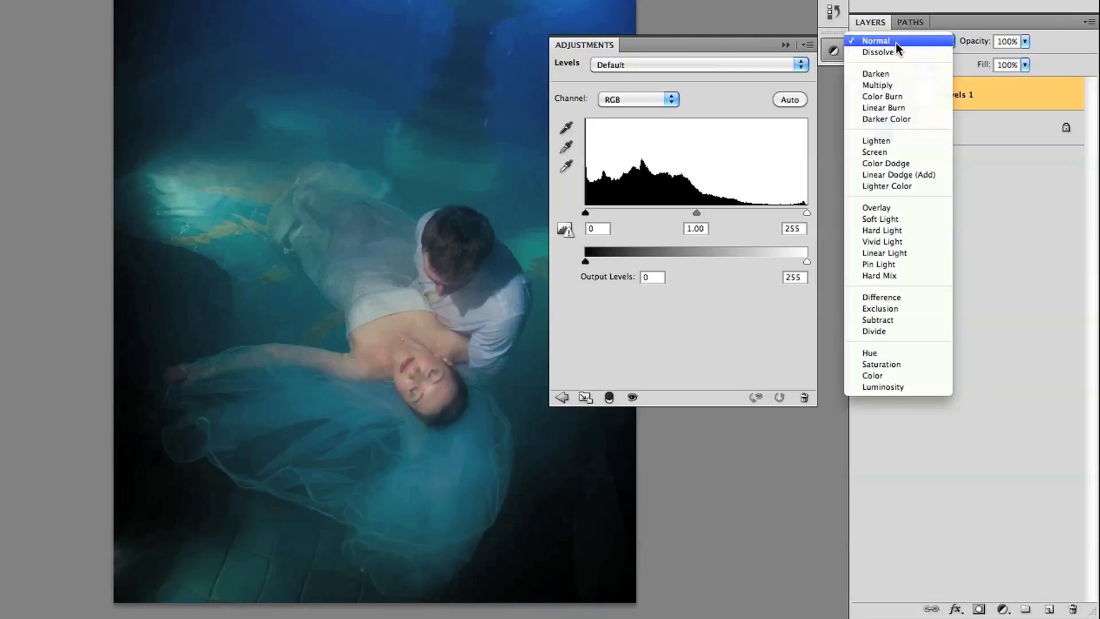
pyautogui.click(888, 84)
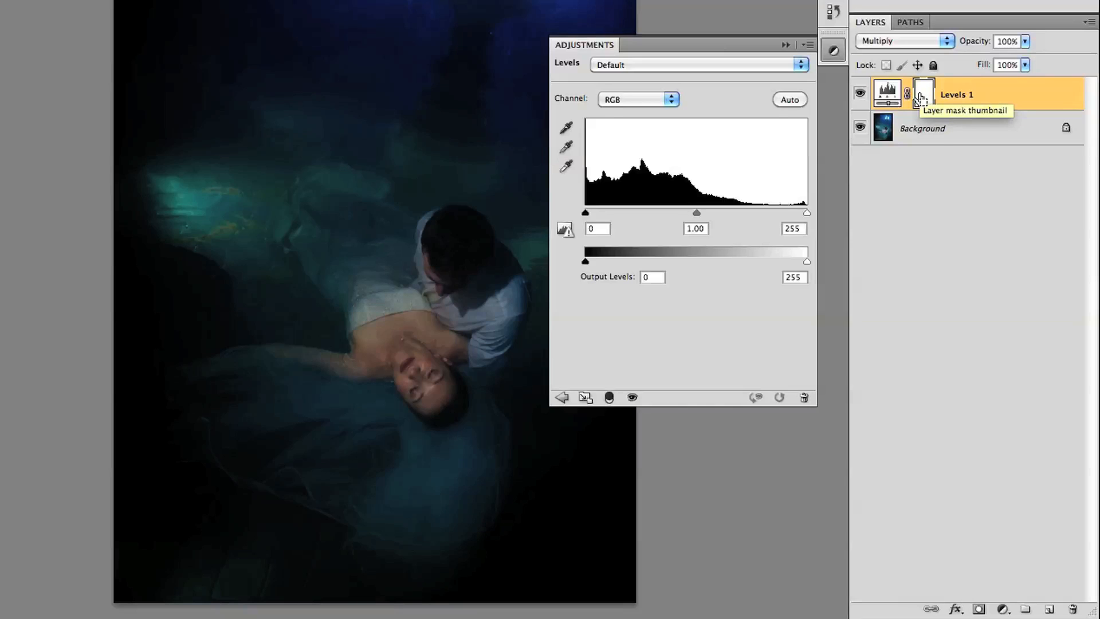
pyautogui.press('super+i')
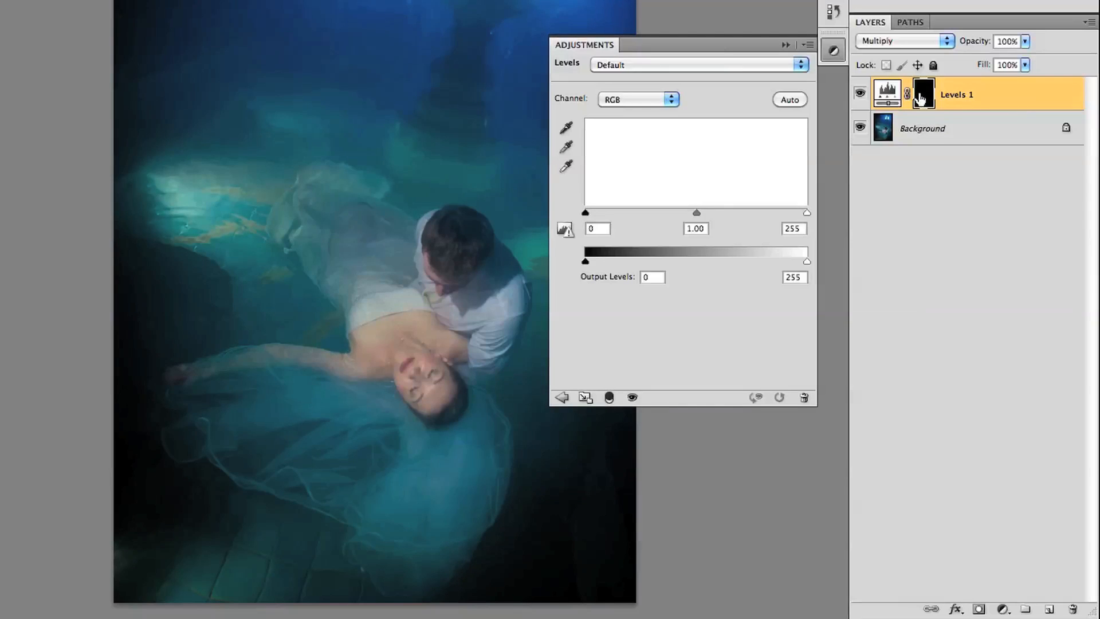
pyautogui.click(833, 51)
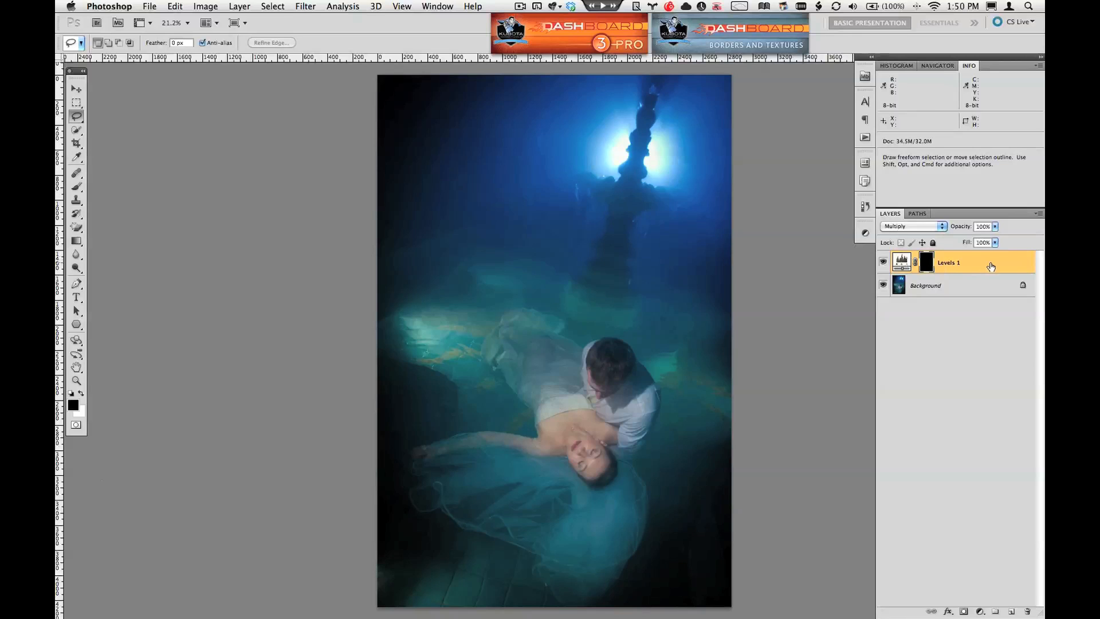
# Step: In the Levels layer's Blend If options, split the This Layer white point to 81 / 137
pyautogui.doubleClick(993, 265)
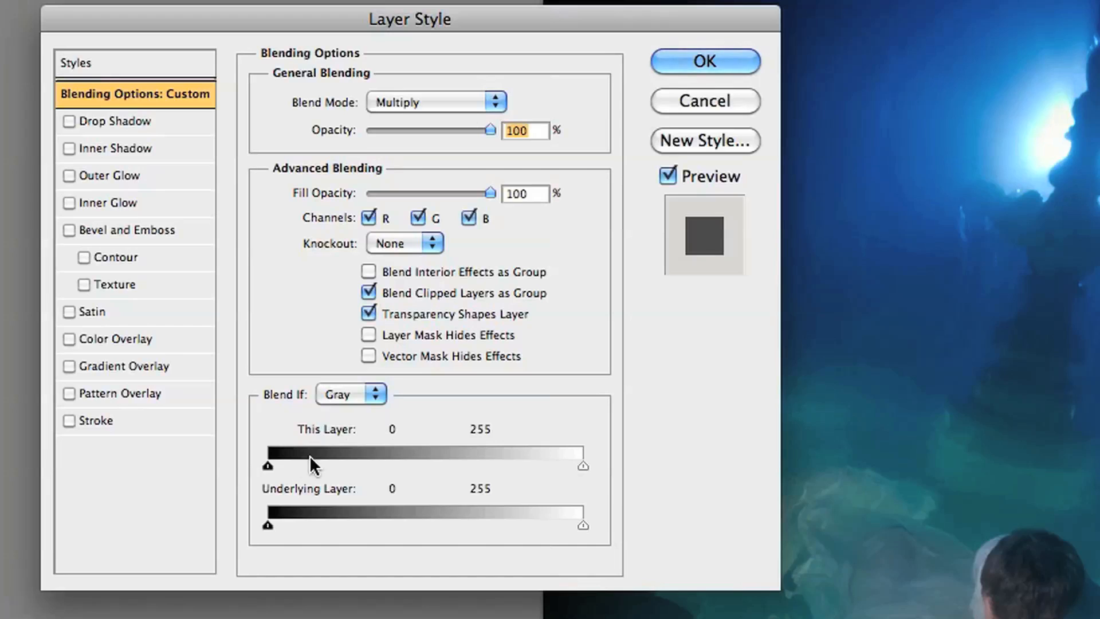
pyautogui.moveTo(583, 465); pyautogui.dragTo(436, 463)
pyautogui.press('alt')
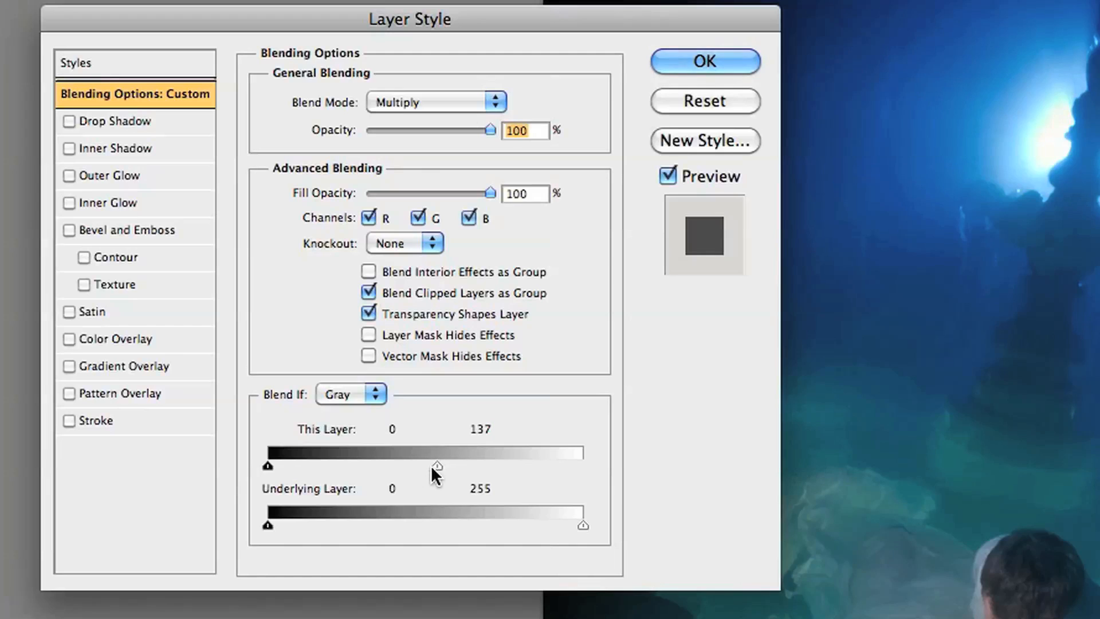
pyautogui.moveTo(432, 465); pyautogui.dragTo(366, 465)
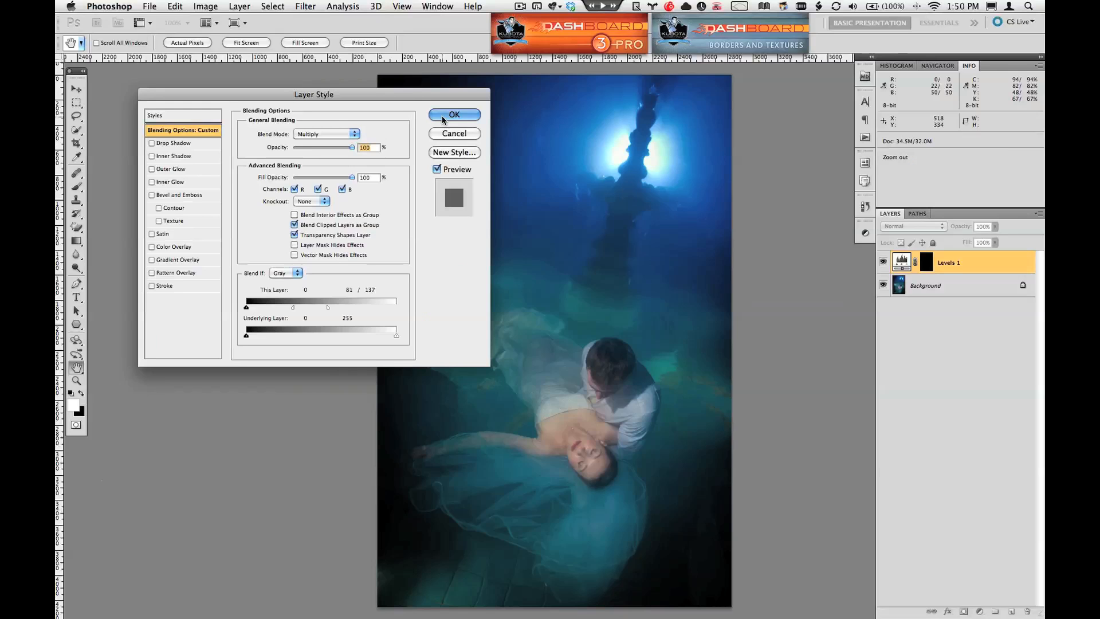
pyautogui.click(679, 63)
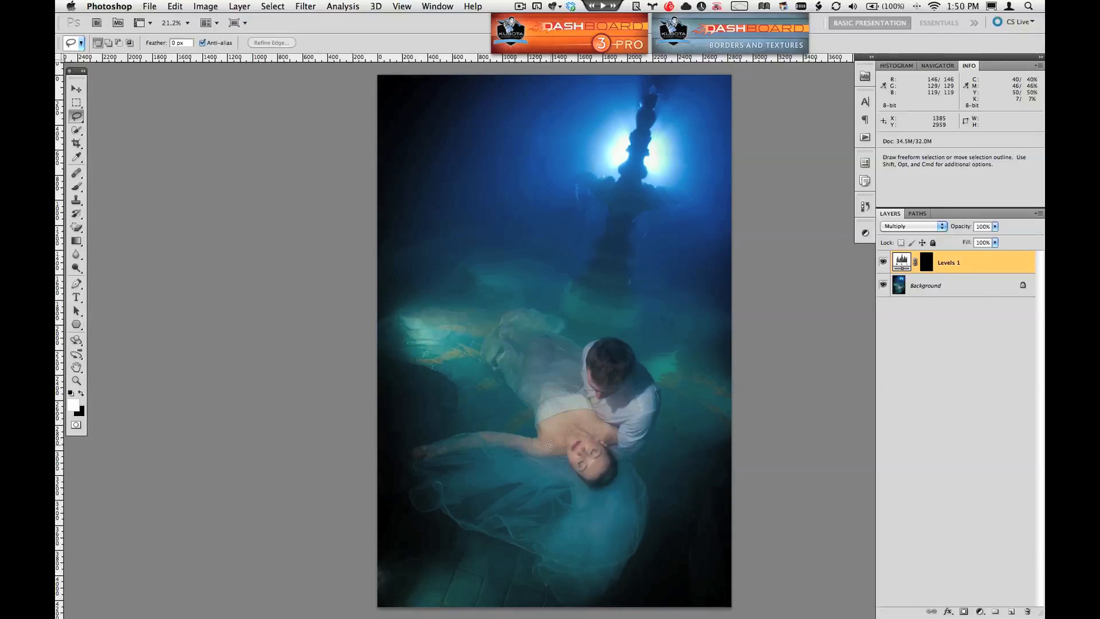
# Step: Paint white on the Levels mask with the Brush over the man's and woman's hair
pyautogui.press('b')
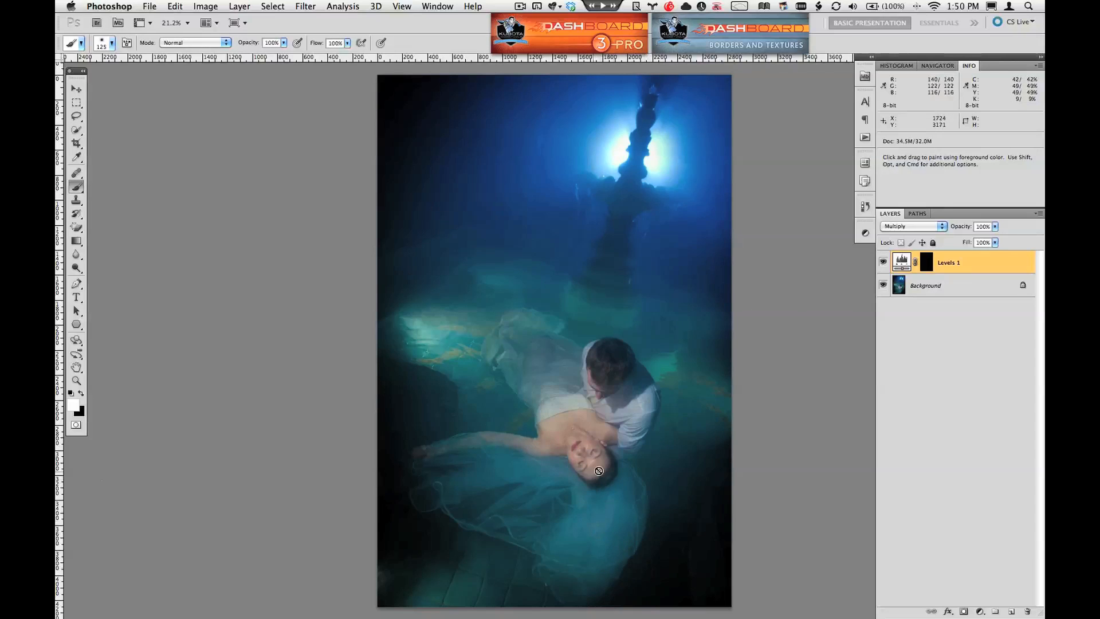
pyautogui.press('x')
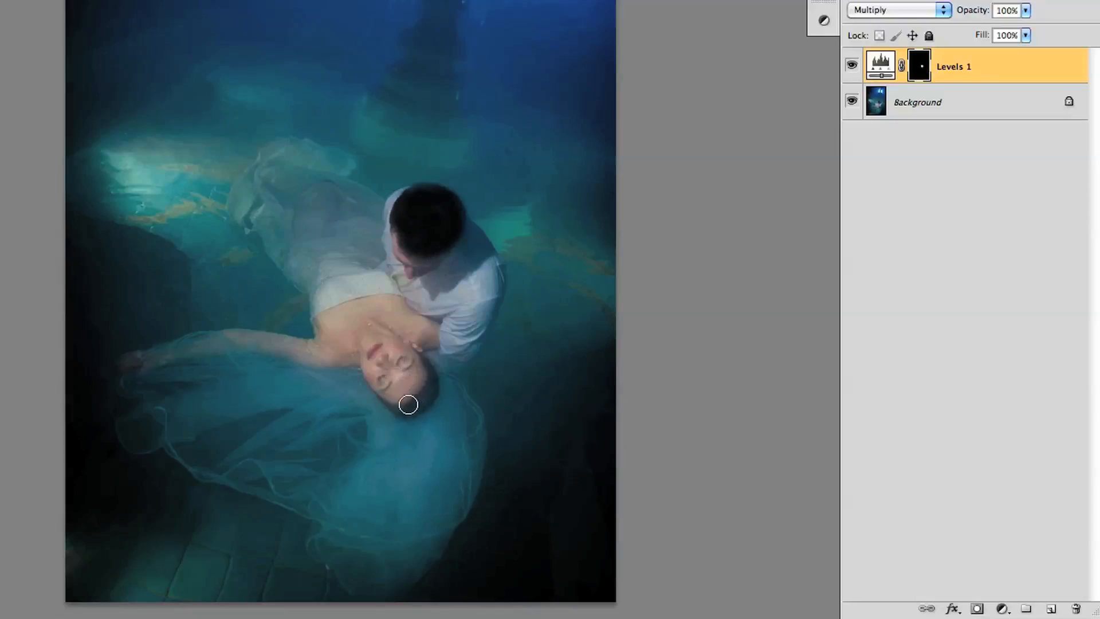
pyautogui.moveTo(408, 404)
pyautogui.mouseDown()
pyautogui.moveTo(430, 388)
pyautogui.moveTo(430, 368)
pyautogui.moveTo(432, 393)
pyautogui.moveTo(412, 406)
pyautogui.moveTo(382, 401)
pyautogui.mouseUp()
# Step: Lower the Levels layer's opacity to 15% and compare the image with and without the layer
pyautogui.moveTo(970, 10); pyautogui.dragTo(909, 13)
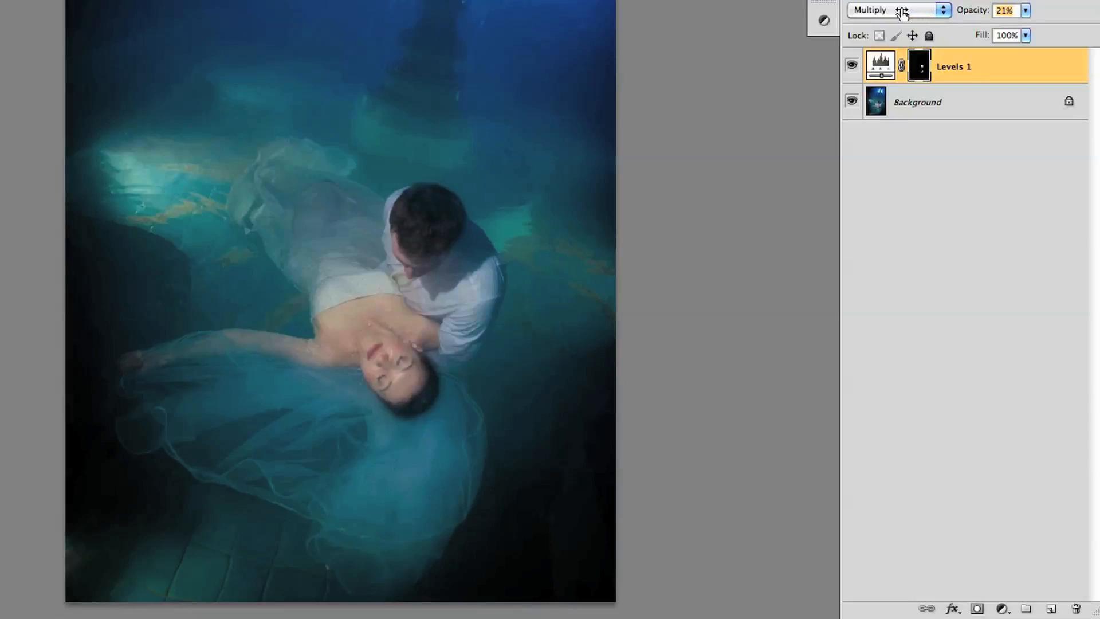
pyautogui.moveTo(902, 12); pyautogui.dragTo(896, 13)
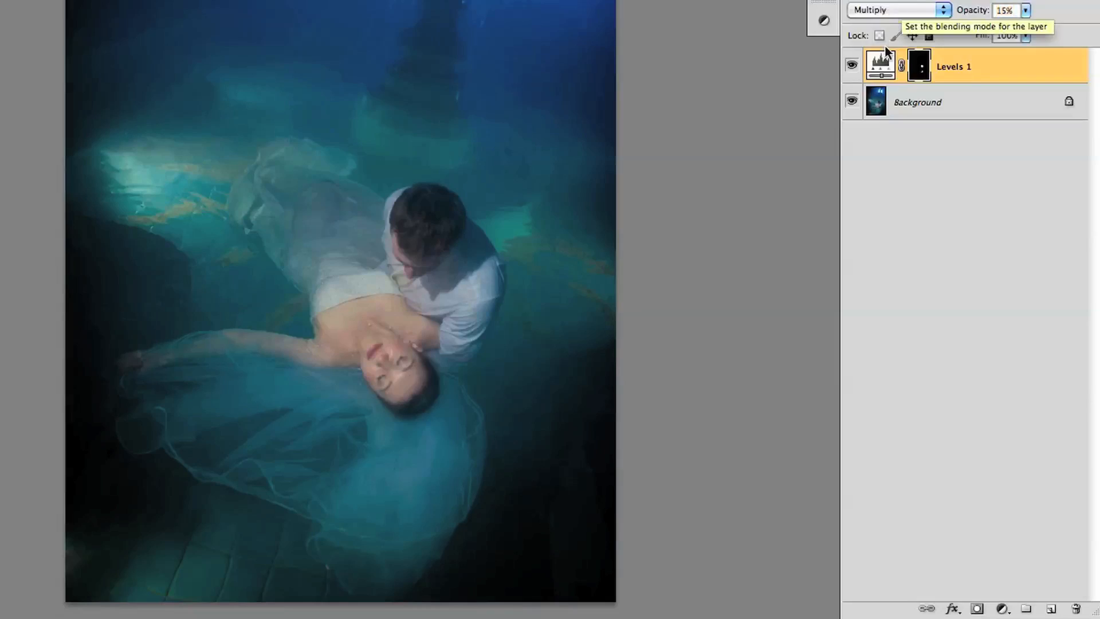
pyautogui.click(848, 65)
pyautogui.click(848, 65)
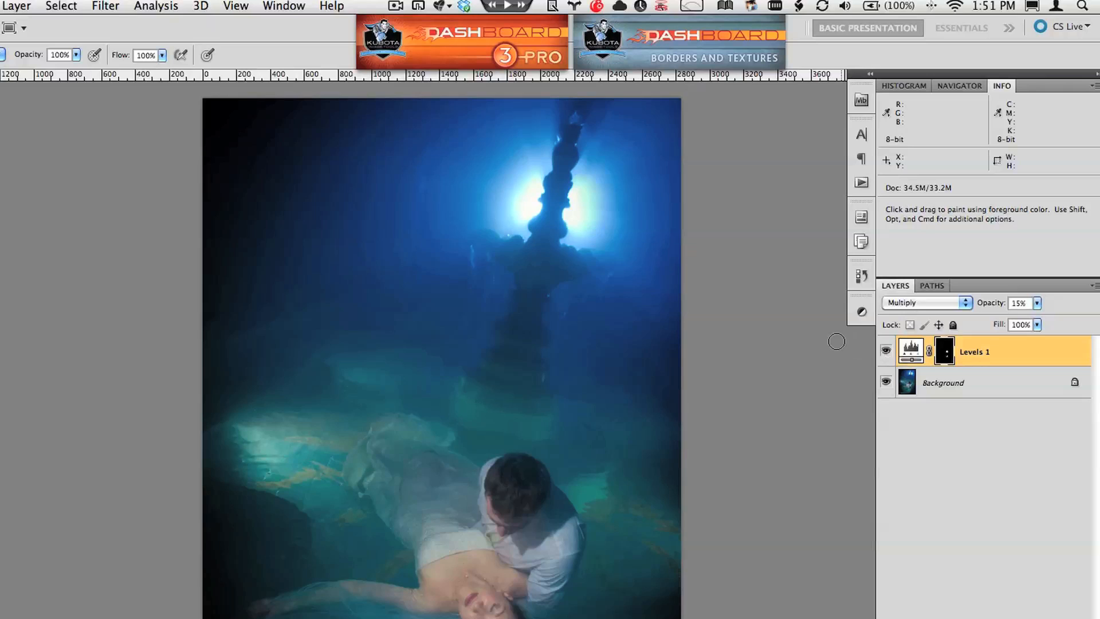
pyautogui.click(709, 31)
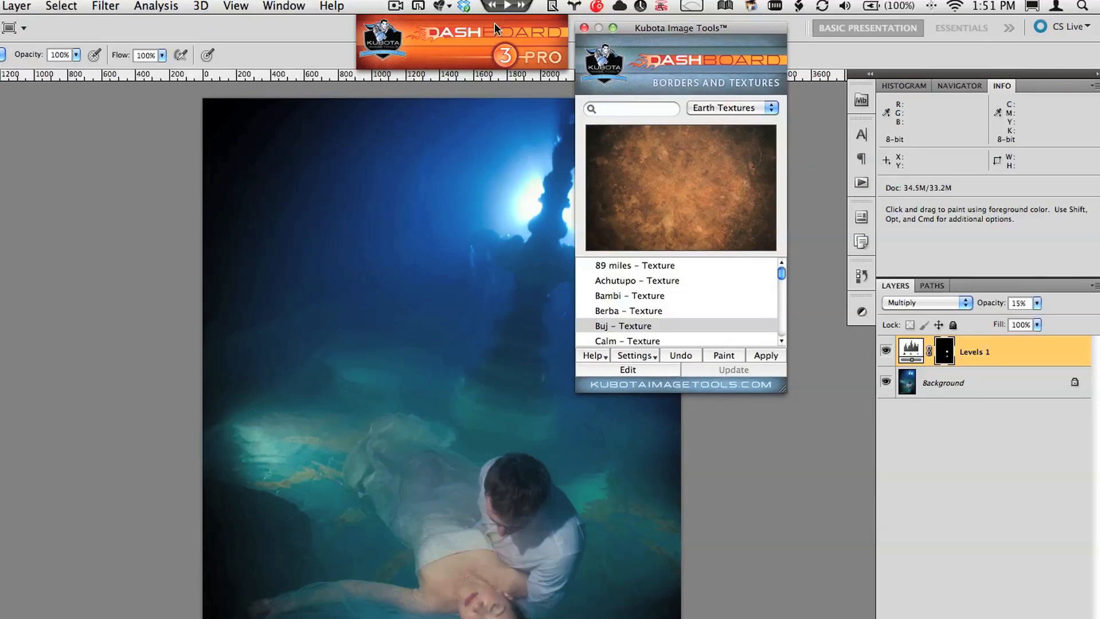
pyautogui.click(497, 20)
pyautogui.click(496, 37)
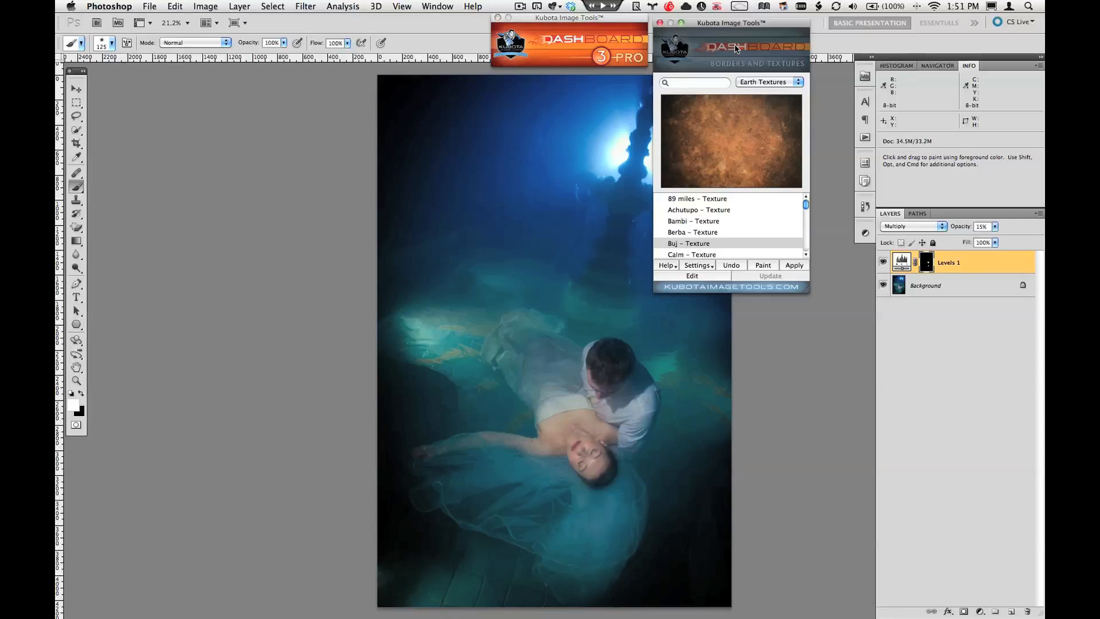
pyautogui.doubleClick(736, 49)
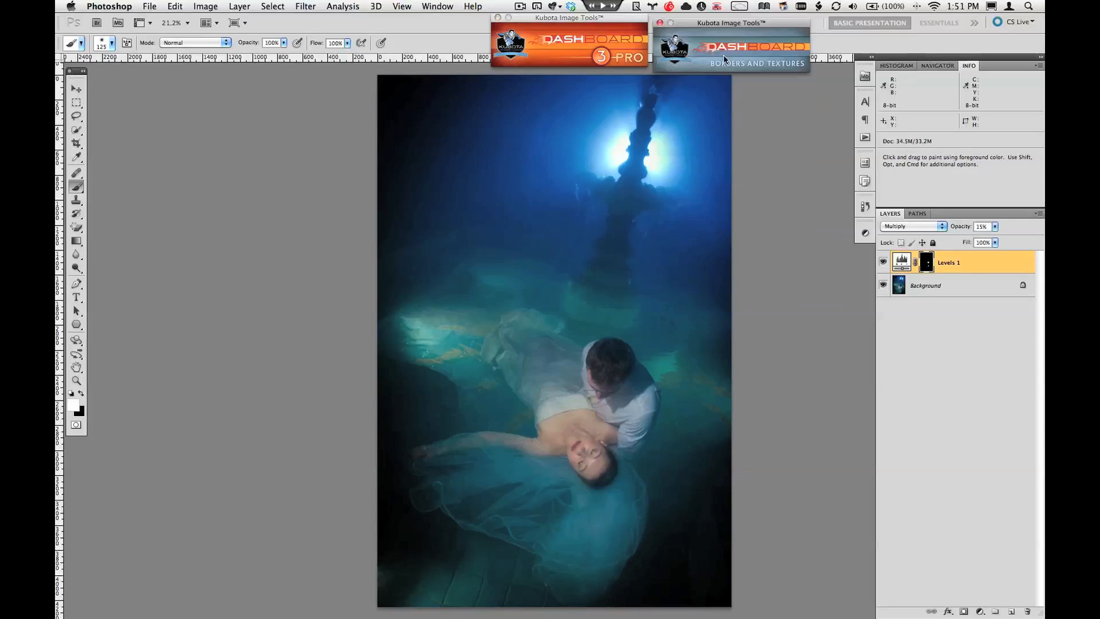
# Step: Place TextureBeta032burnon.jpg from the texture folder as a new layer over the photo
pyautogui.click(149, 7)
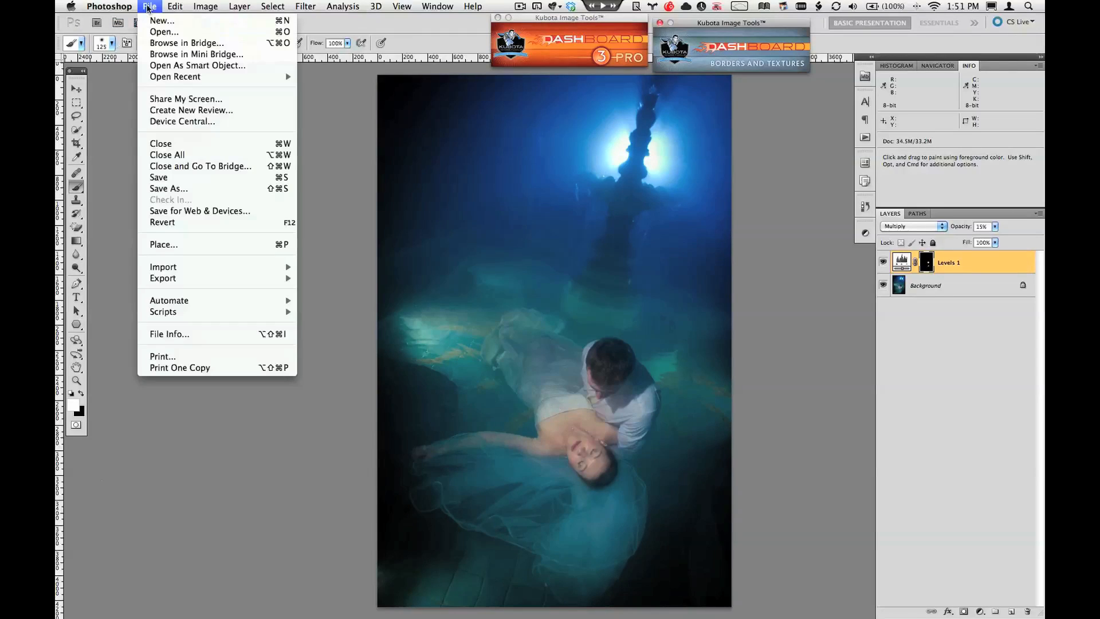
pyautogui.click(184, 246)
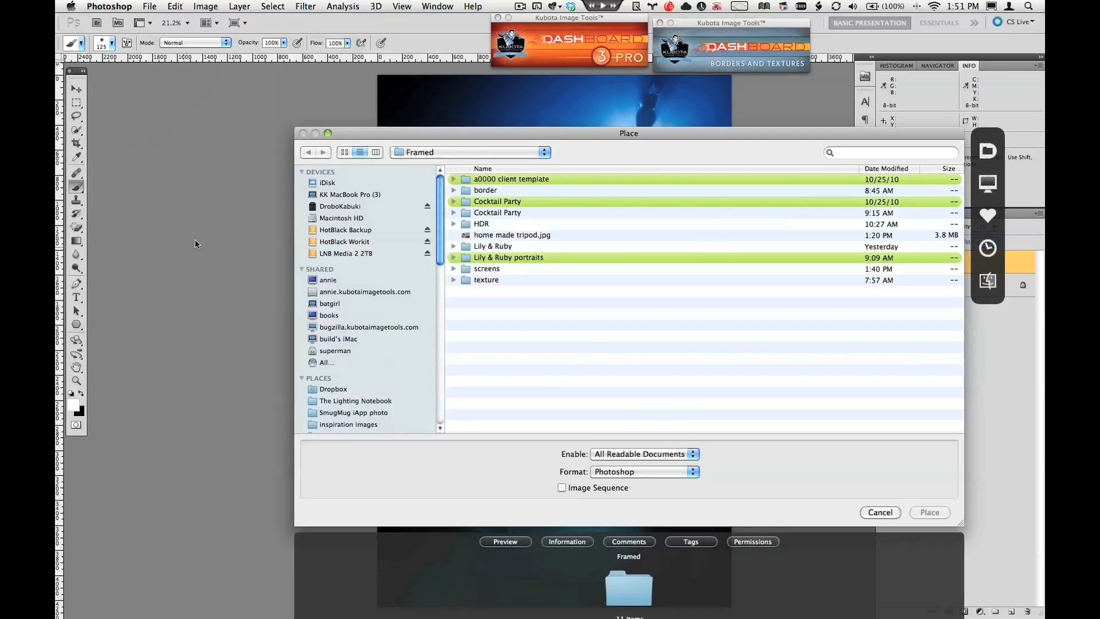
pyautogui.click(453, 280)
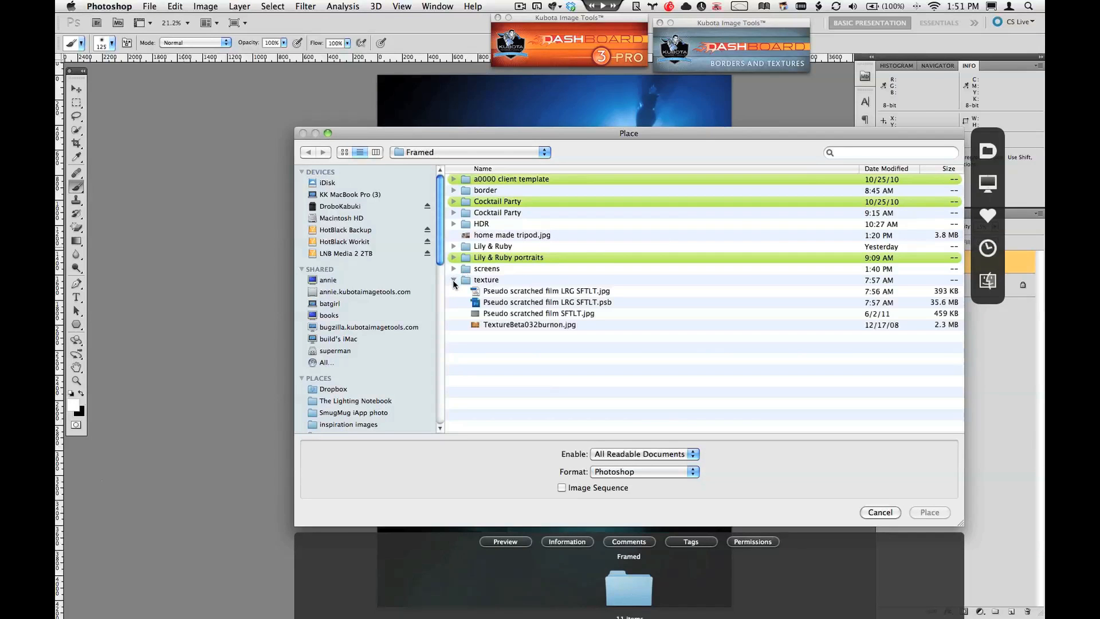
pyautogui.doubleClick(528, 324)
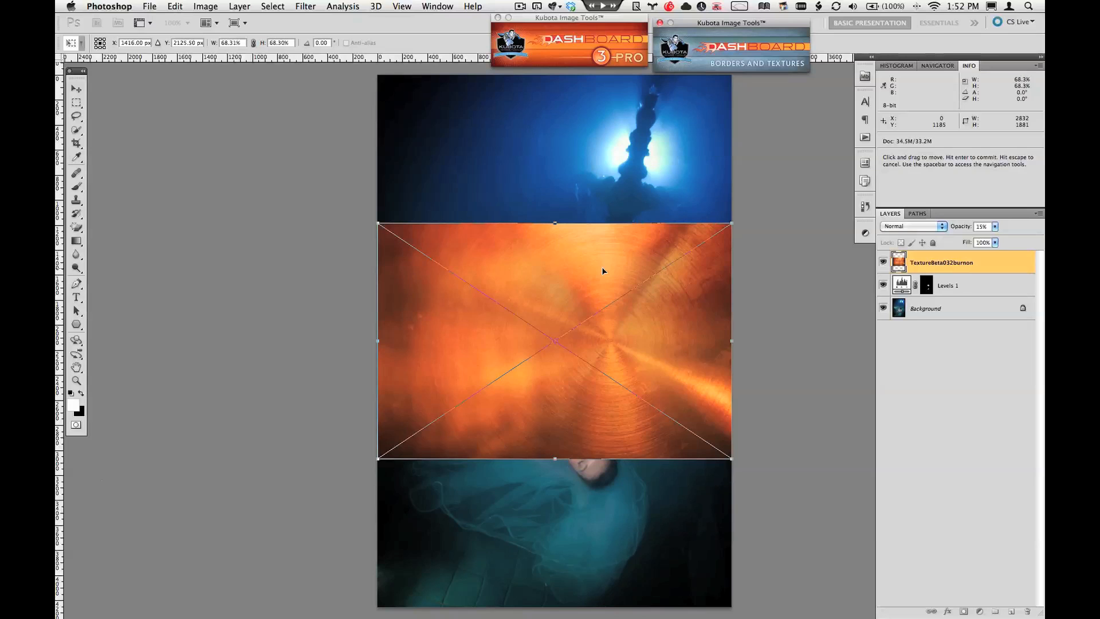
# Step: Rotate the placed texture 90° clockwise and scale it to about 103% so it covers the whole photo
pyautogui.rightClick(602, 268)
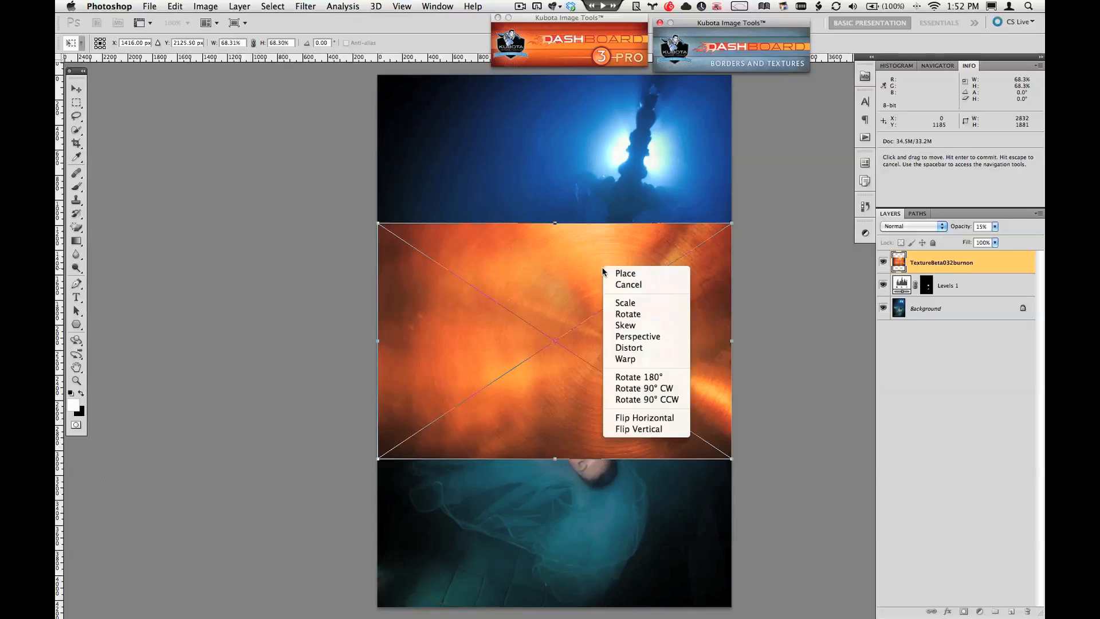
pyautogui.click(640, 389)
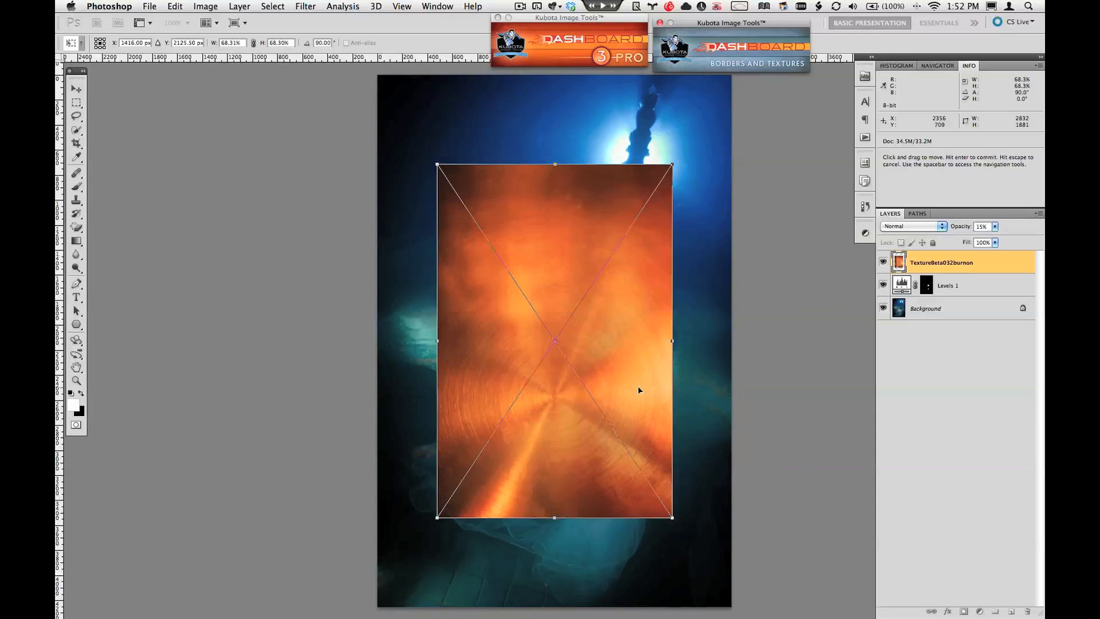
pyautogui.moveTo(612, 329); pyautogui.dragTo(554, 246)
pyautogui.moveTo(611, 428); pyautogui.dragTo(728, 599)
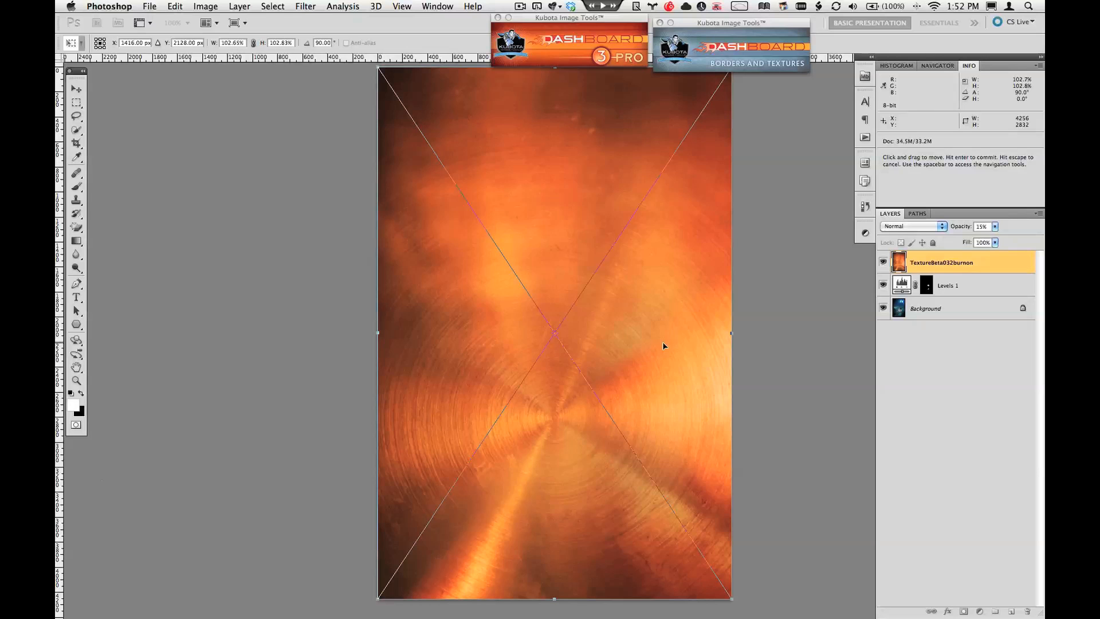
pyautogui.press('Return')
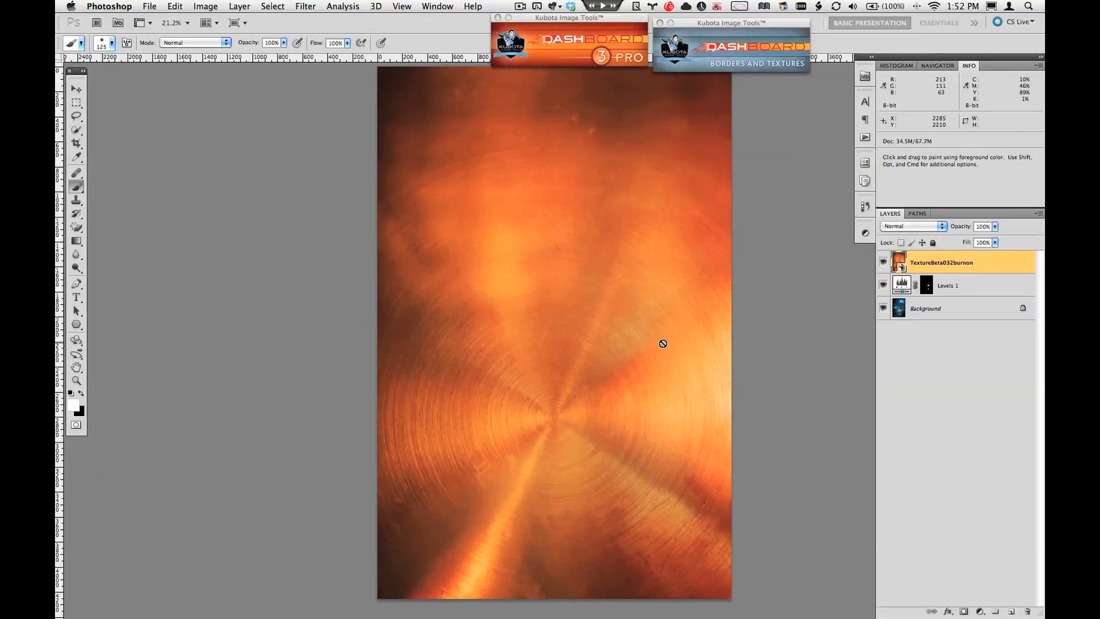
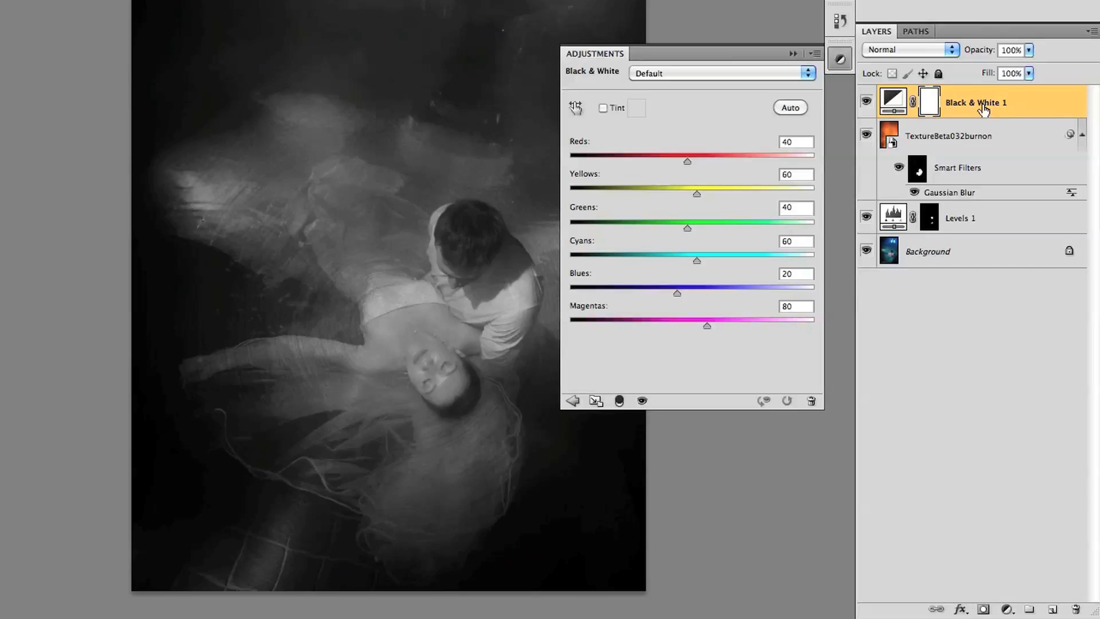
# Step: Clip the Black & White adjustment to the texture layer, compare with and without it, and lower its opacity to 17%
pyautogui.keyDown('alt'); pyautogui.click(988, 119); pyautogui.keyUp('alt')
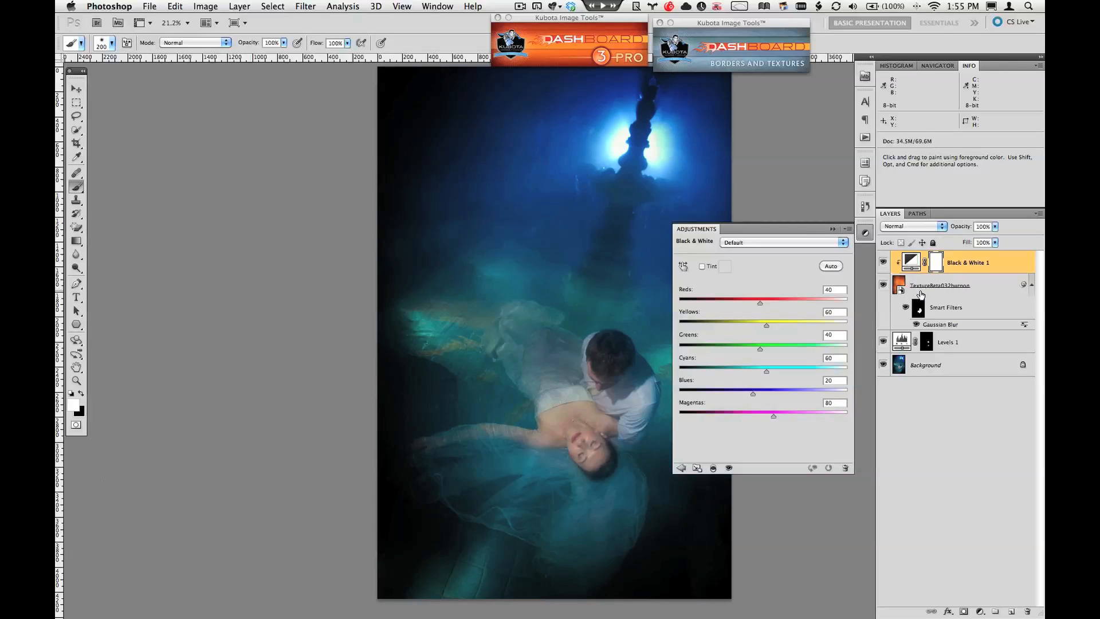
pyautogui.click(866, 233)
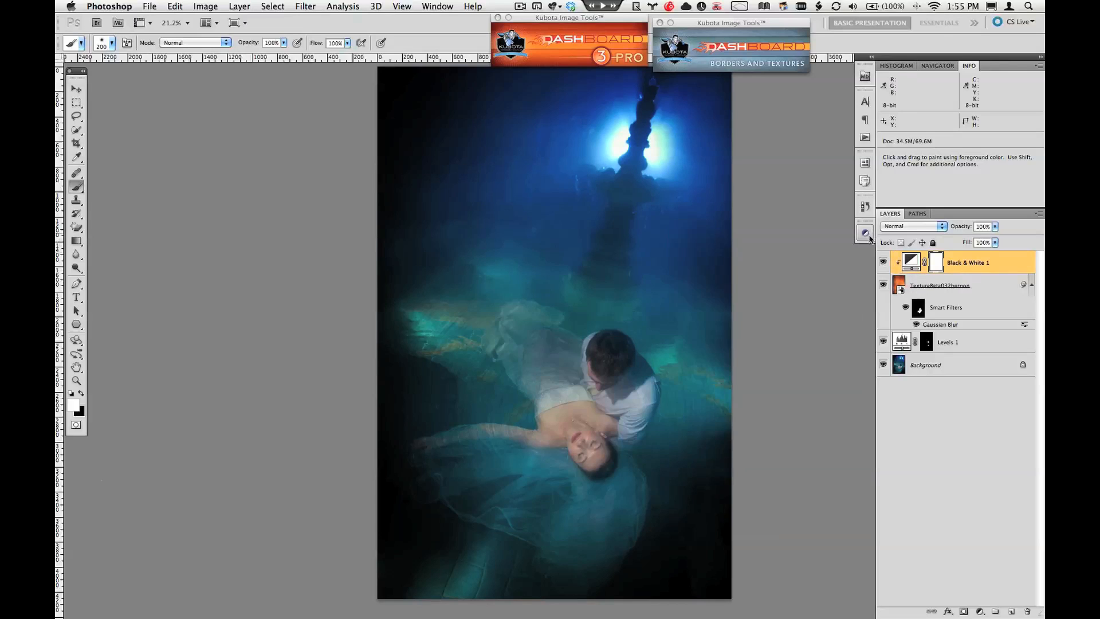
pyautogui.click(883, 262)
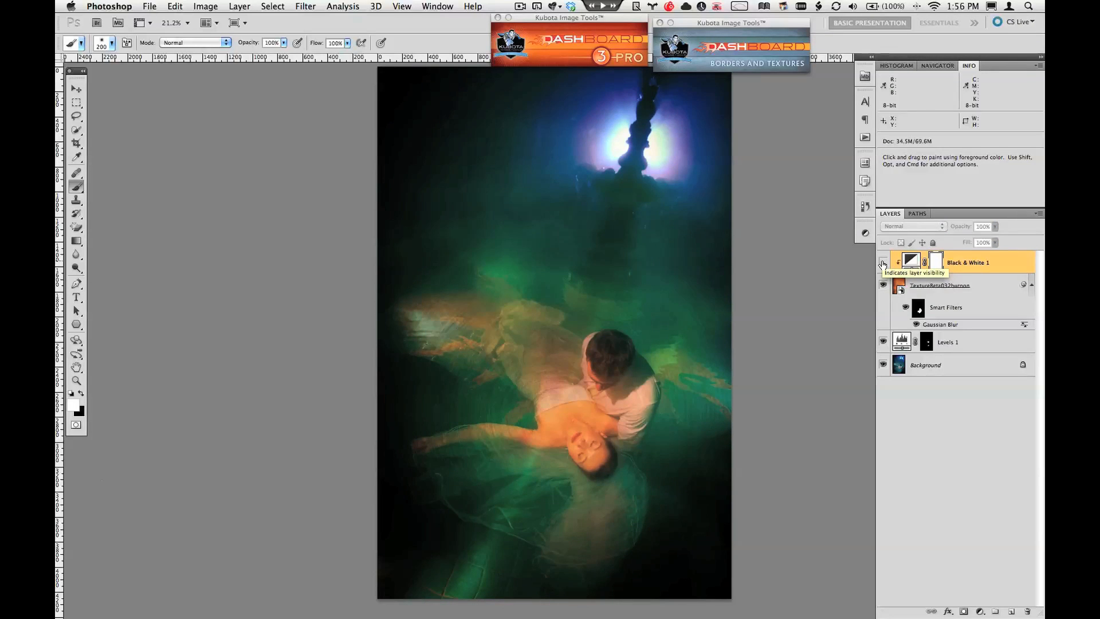
pyautogui.click(882, 263)
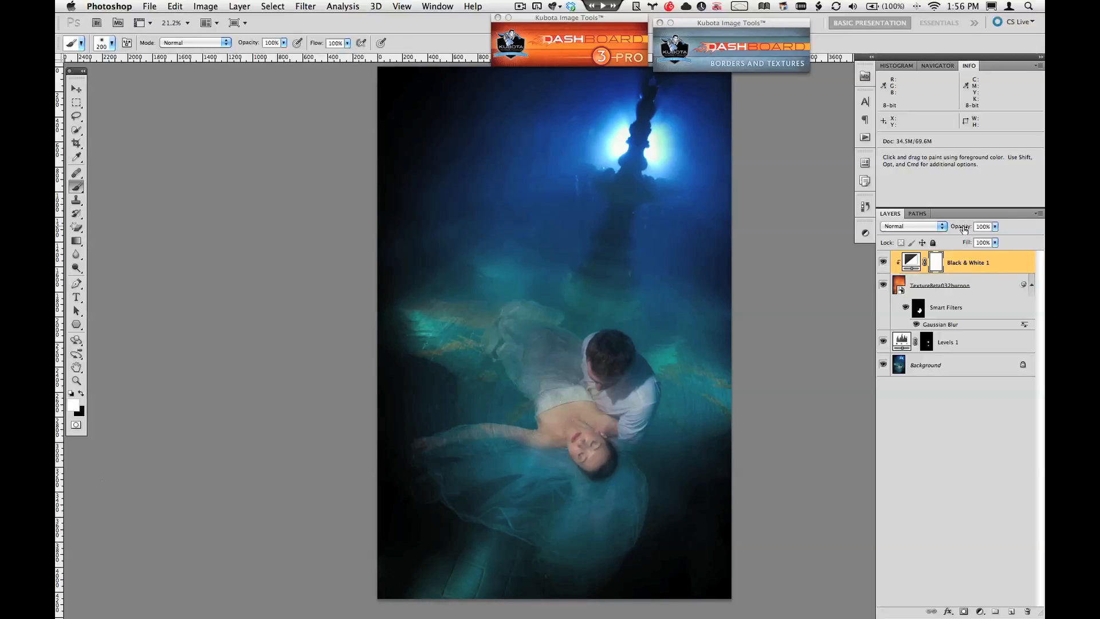
pyautogui.moveTo(963, 229); pyautogui.dragTo(927, 228)
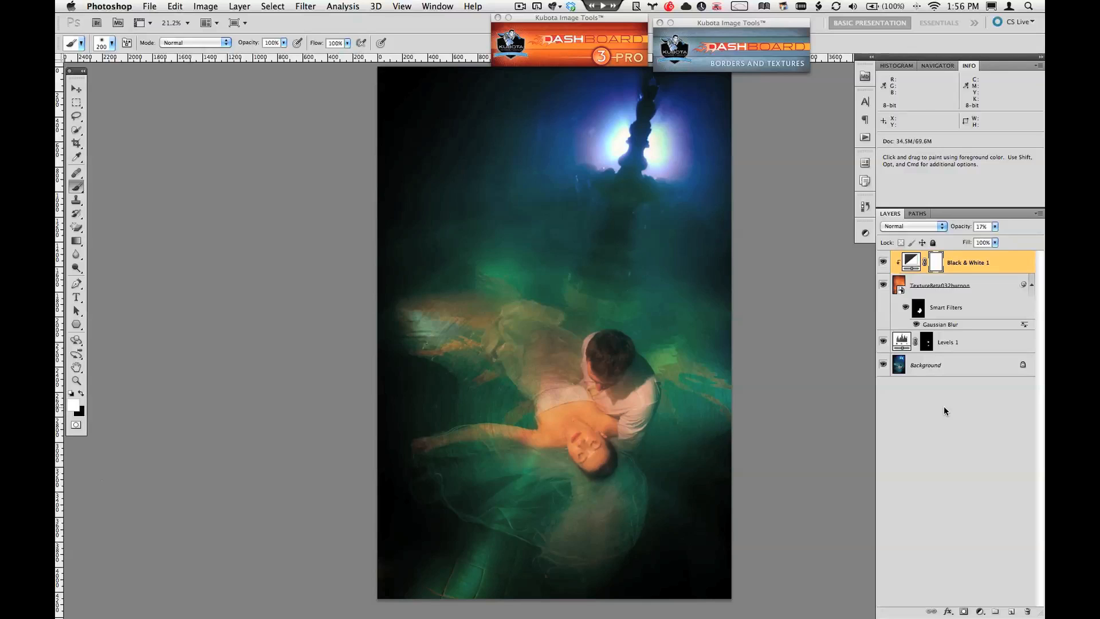
# Step: Merge all visible layers and convert the Background into a regular layer named Layer 0
pyautogui.press('super+shift+e')
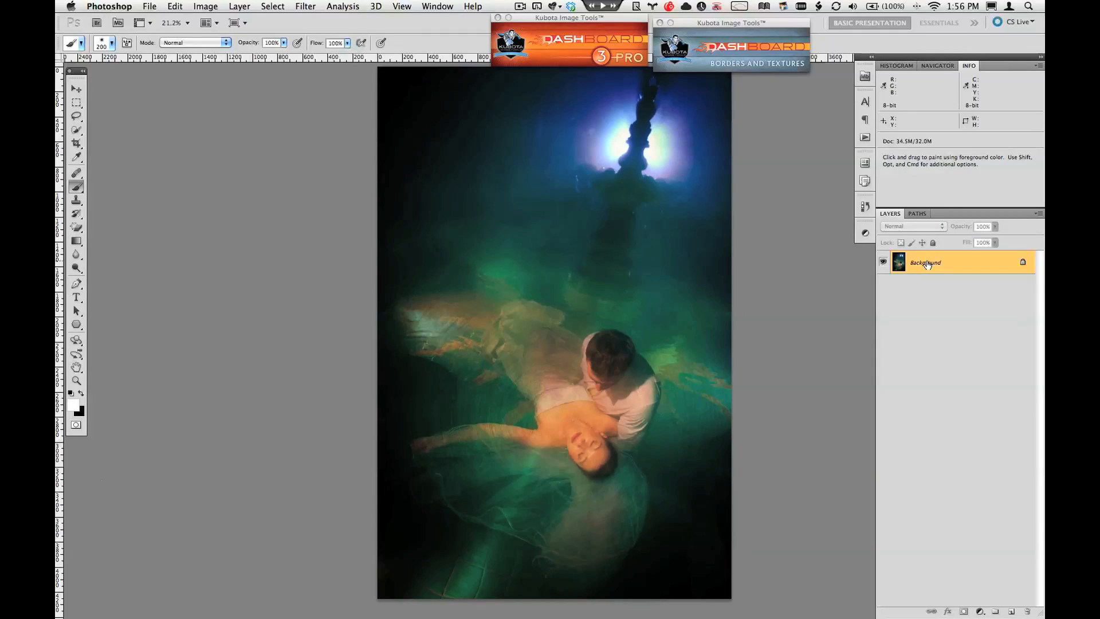
pyautogui.doubleClick(927, 263)
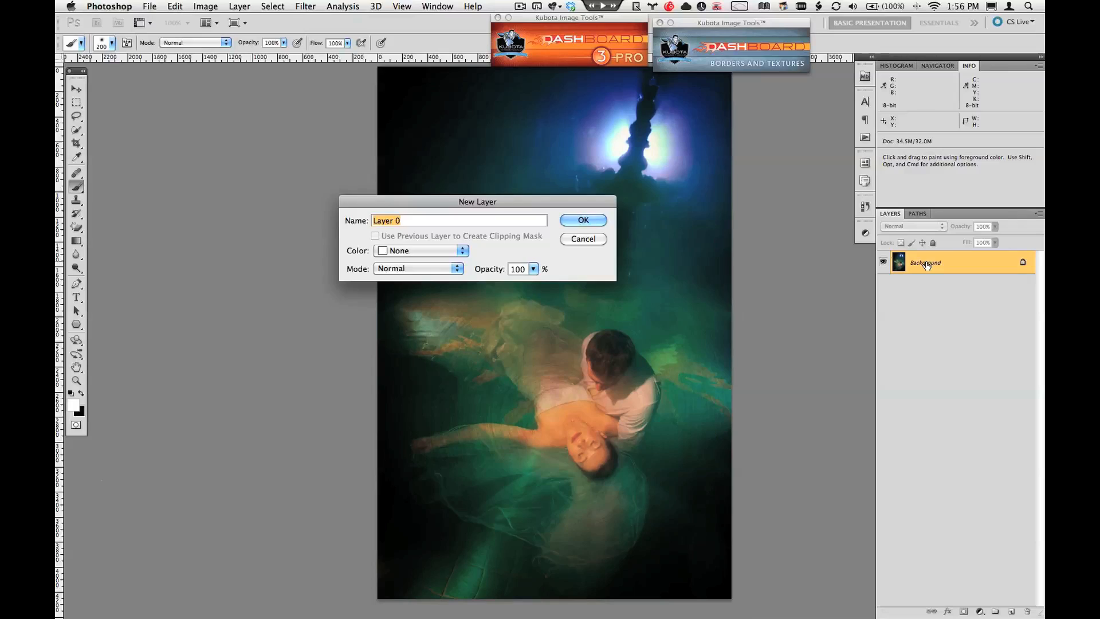
pyautogui.press('Return')
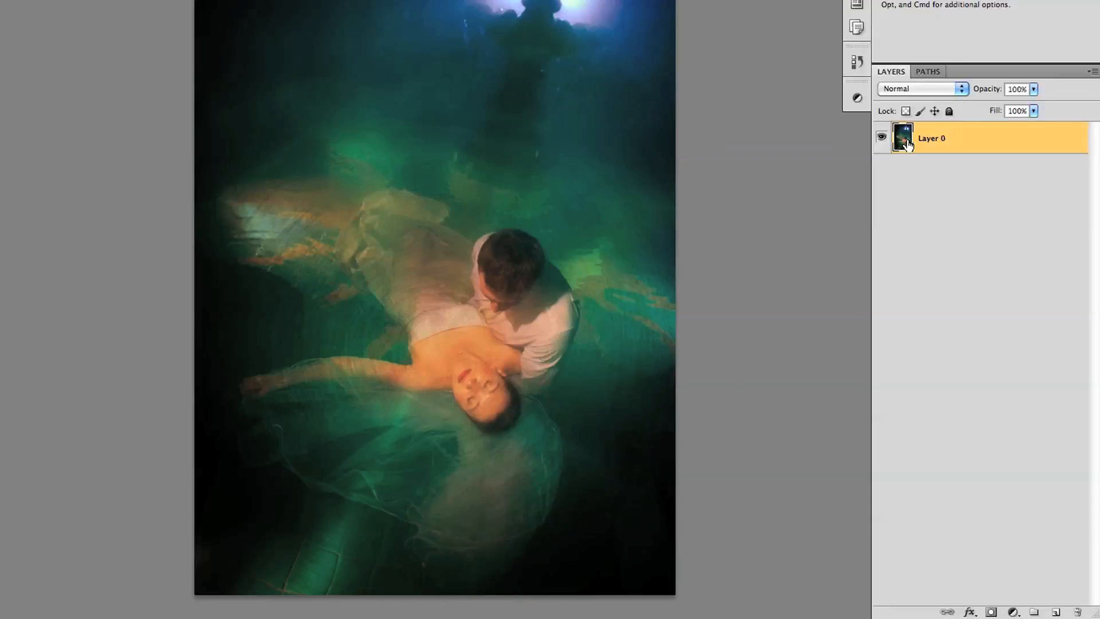
# Step: Add a black (000000) Solid Color fill layer and move it beneath the photo layer
pyautogui.click(1013, 612)
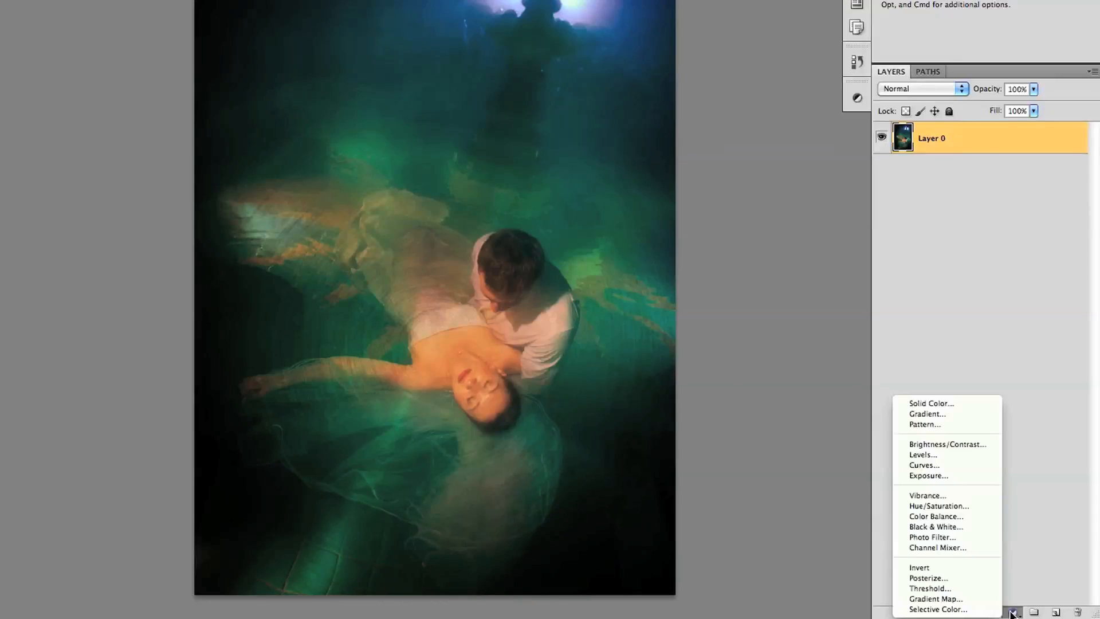
pyautogui.click(977, 403)
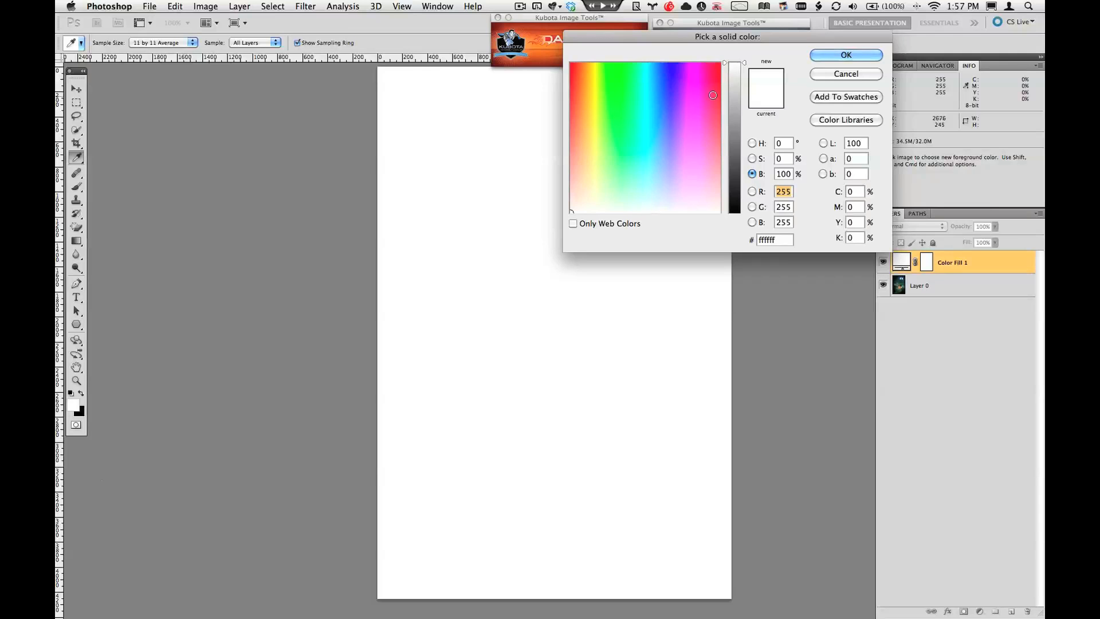
pyautogui.moveTo(731, 79); pyautogui.dragTo(733, 214)
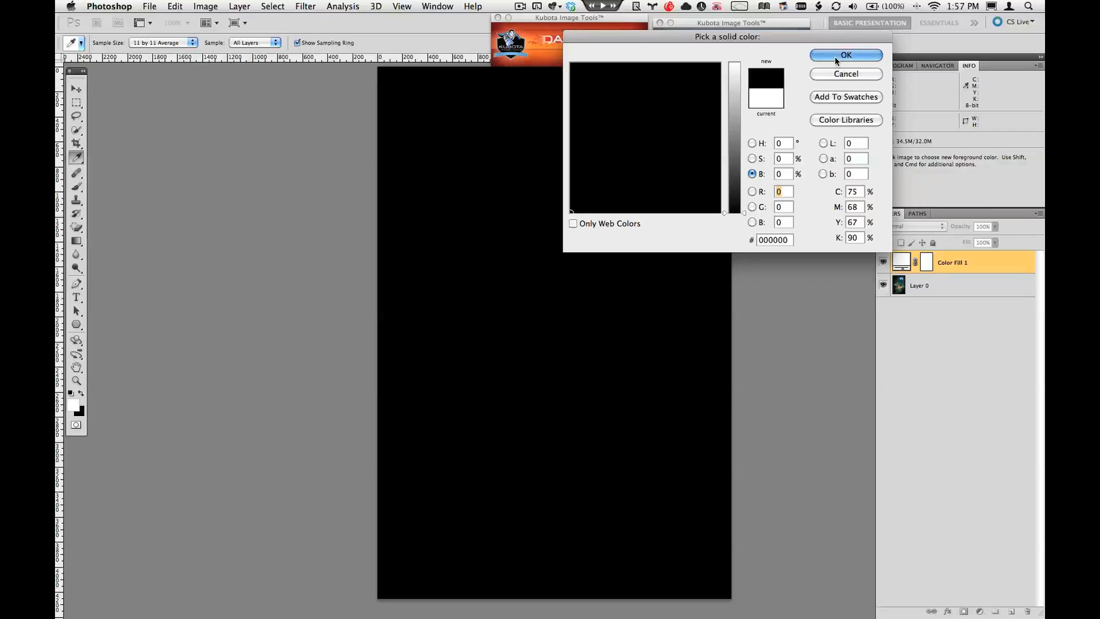
pyautogui.click(834, 57)
pyautogui.moveTo(960, 262)
pyautogui.mouseDown()
pyautogui.moveTo(961, 297)
pyautogui.moveTo(957, 282)
pyautogui.mouseUp()
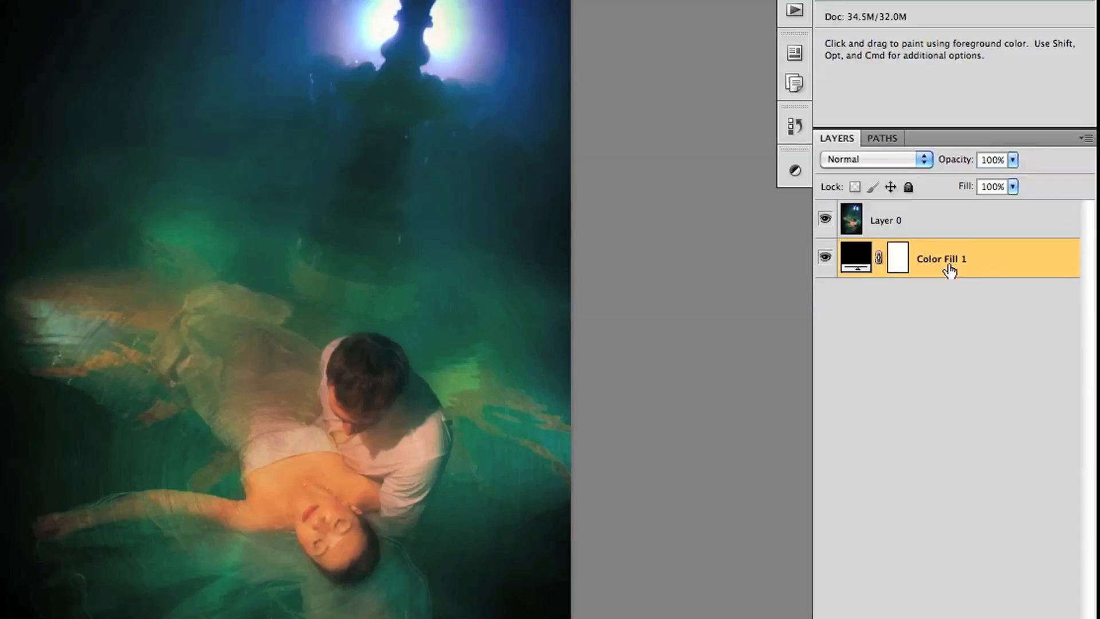
# Step: Scale Layer 0 down around its center to about 86% with Free Transform, exposing a black border
pyautogui.click(940, 232)
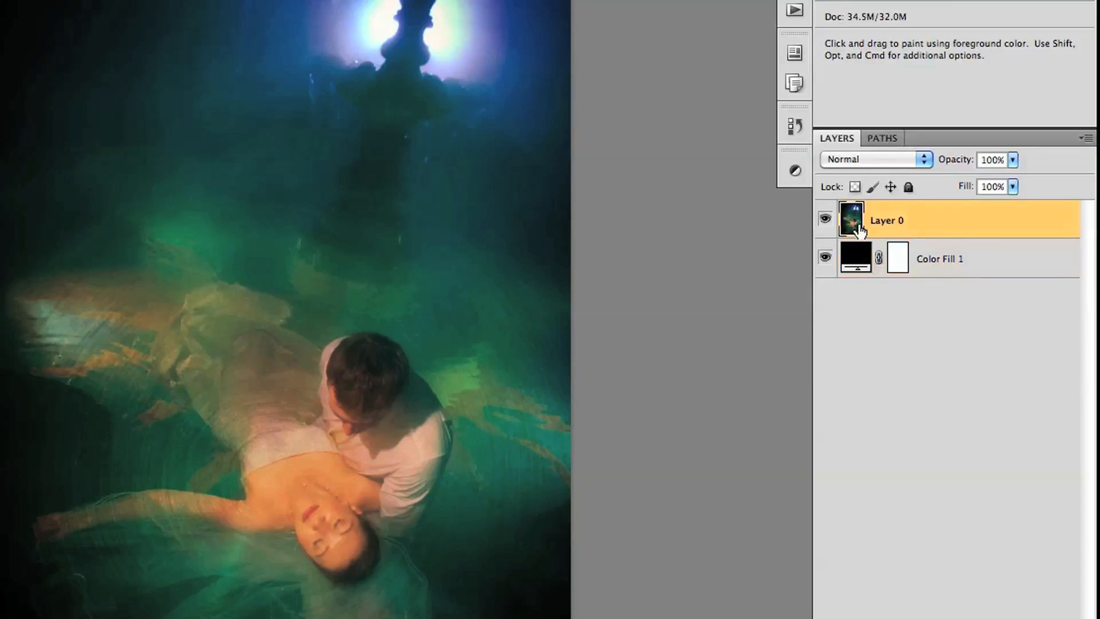
pyautogui.press('v')
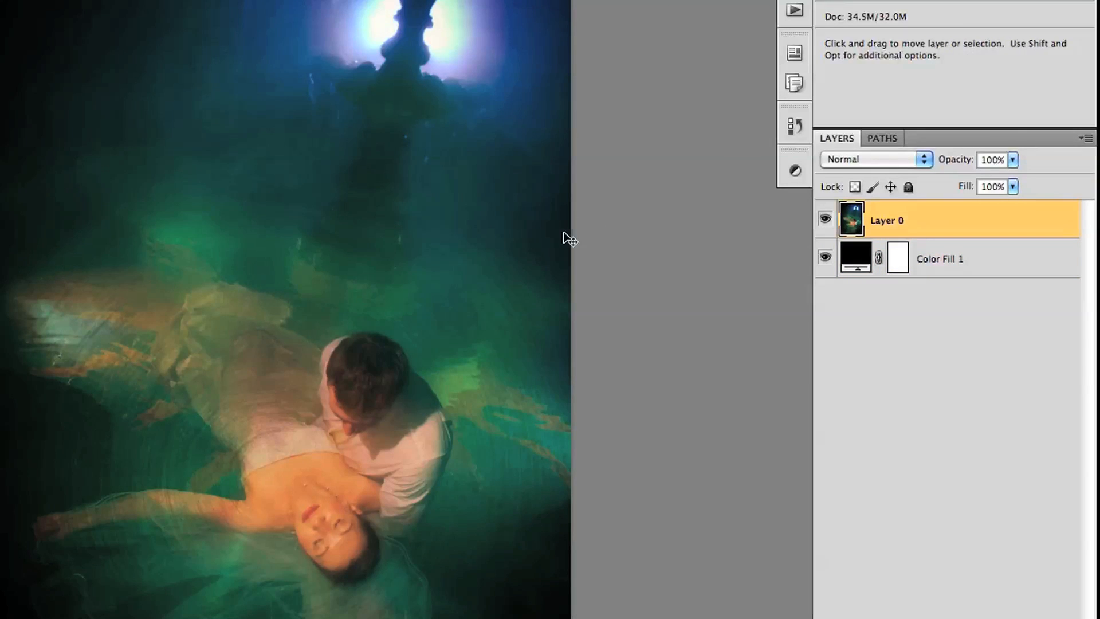
pyautogui.press('super+t')
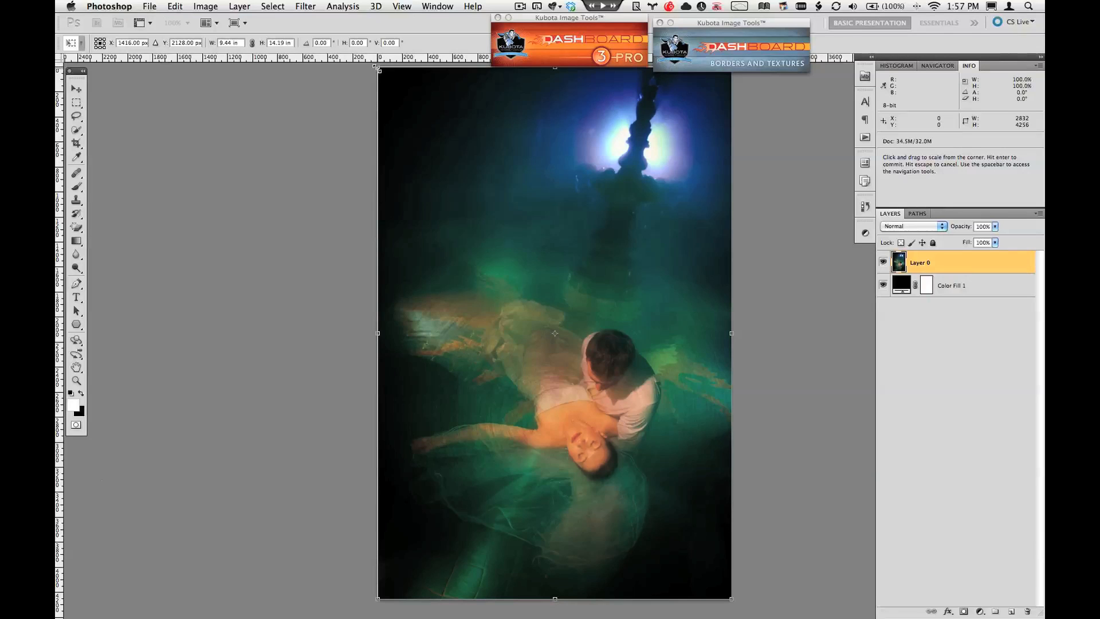
pyautogui.moveTo(378, 70); pyautogui.dragTo(474, 83)
pyautogui.press('space')
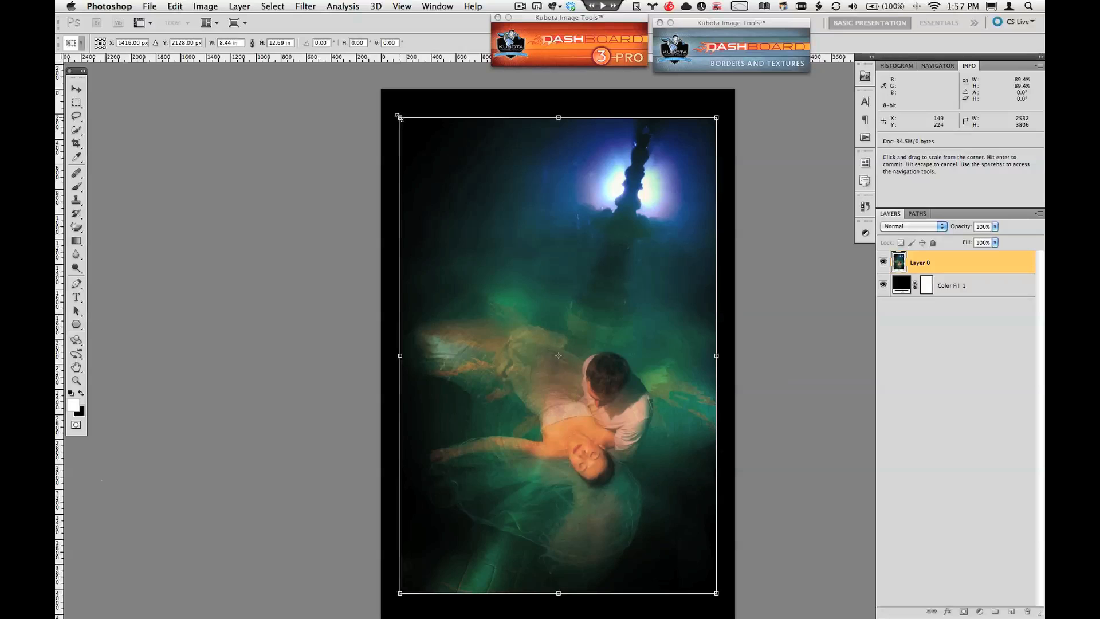
pyautogui.moveTo(400, 117)
pyautogui.mouseDown()
pyautogui.moveTo(421, 148)
pyautogui.moveTo(401, 127)
pyautogui.mouseUp()
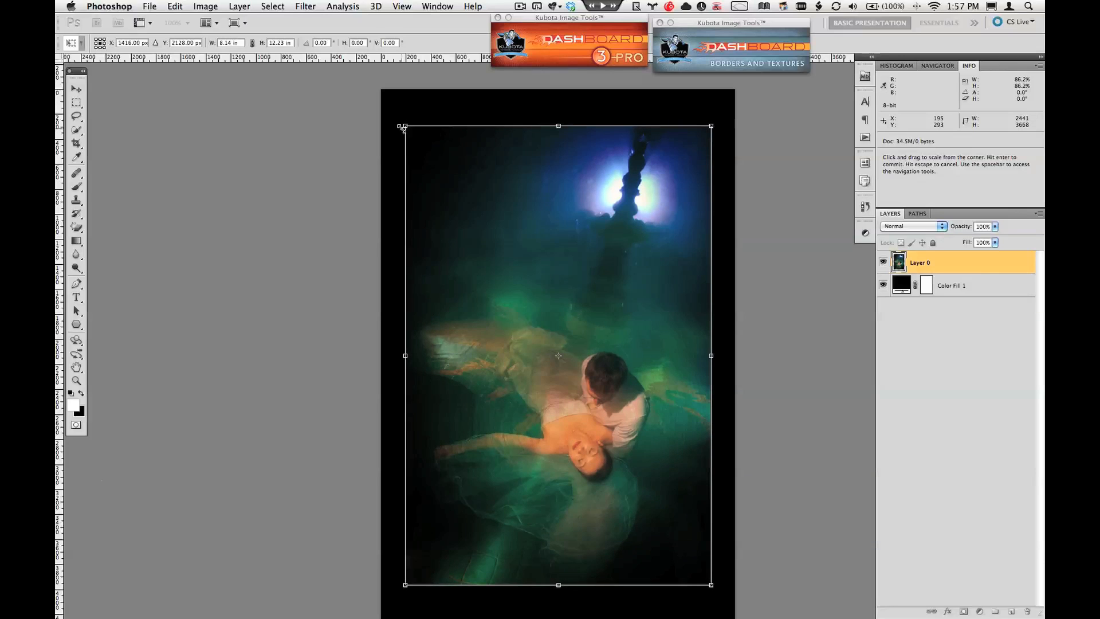
pyautogui.press('Return')
pyautogui.press('b')
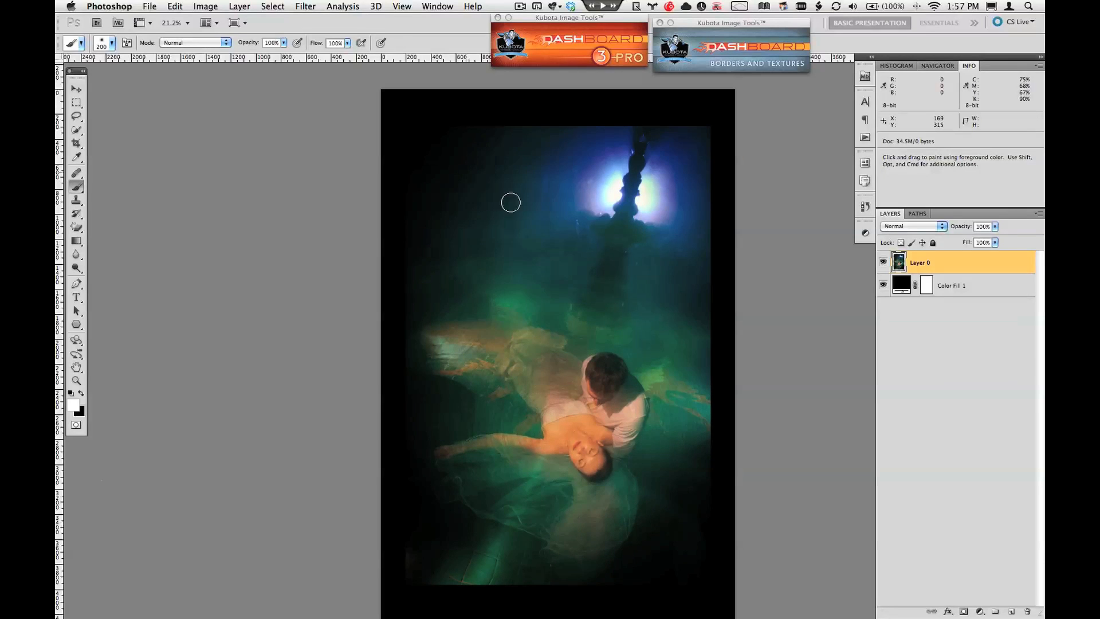
# Step: Draw a freehand Lasso selection around the couple, including the woman's outstretched arm
pyautogui.moveTo(597, 243); pyautogui.dragTo(578, 225)
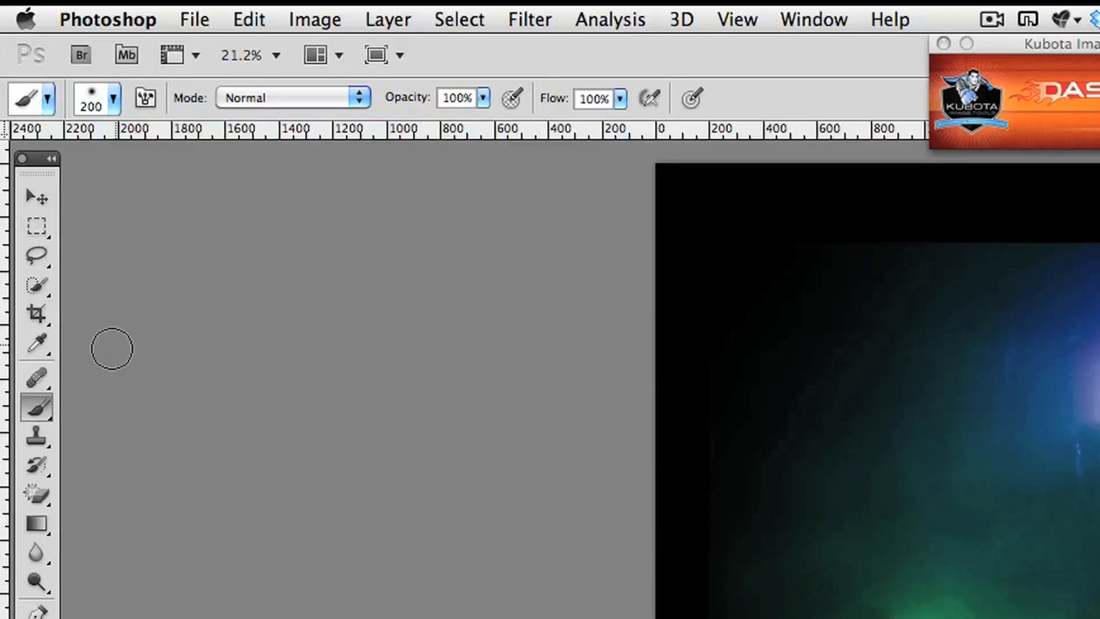
pyautogui.click(38, 256)
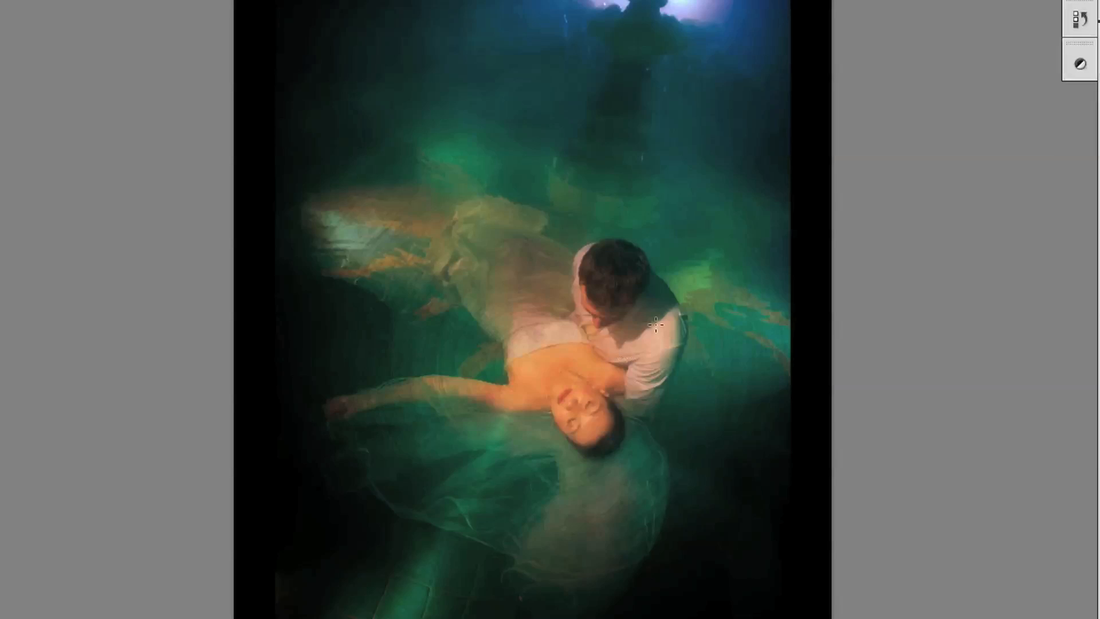
pyautogui.moveTo(592, 228)
pyautogui.mouseDown()
pyautogui.moveTo(529, 269)
pyautogui.moveTo(483, 346)
pyautogui.moveTo(360, 371)
pyautogui.moveTo(310, 404)
pyautogui.moveTo(311, 418)
pyautogui.moveTo(337, 426)
pyautogui.moveTo(467, 427)
pyautogui.mouseUp()
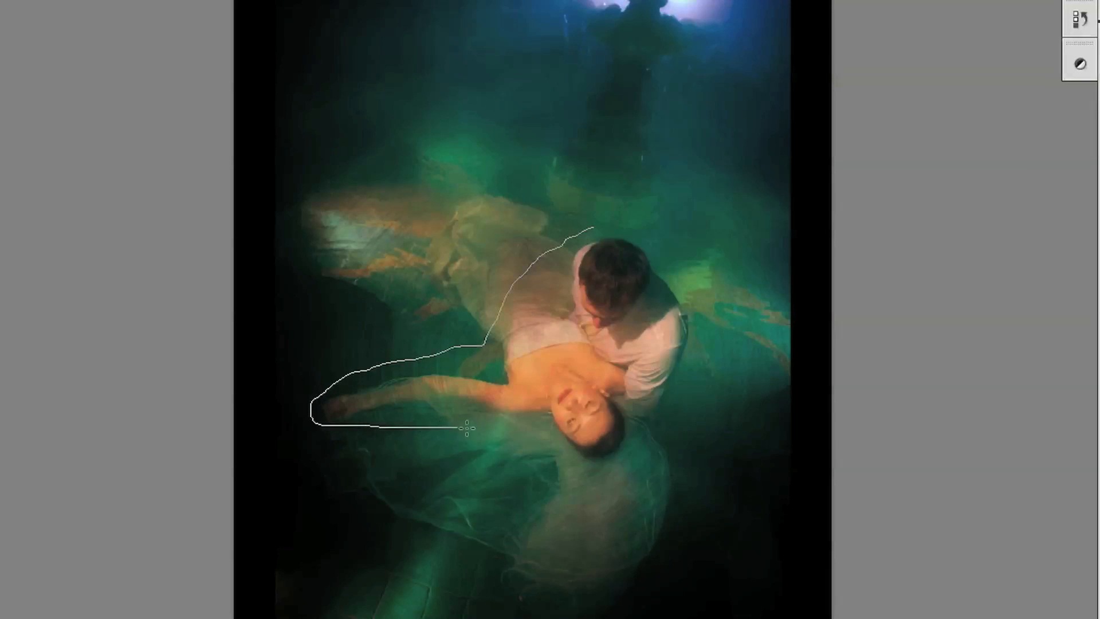
pyautogui.moveTo(533, 435)
pyautogui.mouseDown()
pyautogui.moveTo(596, 467)
pyautogui.moveTo(646, 447)
pyautogui.moveTo(691, 394)
pyautogui.moveTo(698, 295)
pyautogui.moveTo(673, 255)
pyautogui.moveTo(636, 231)
pyautogui.moveTo(596, 227)
pyautogui.mouseUp()
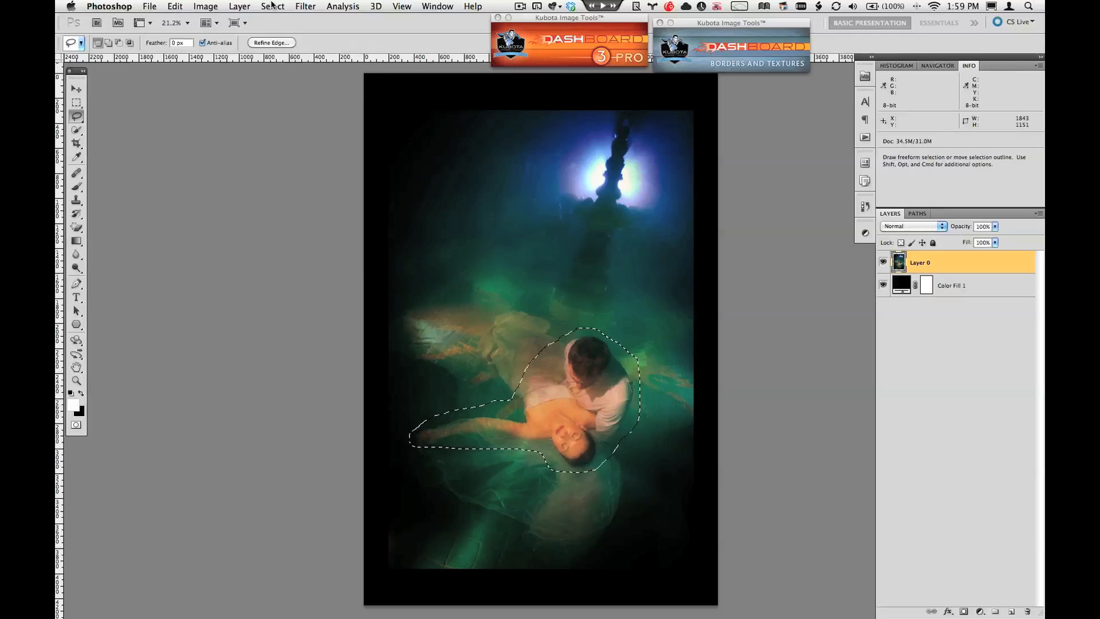
# Step: Save the couple selection as a new channel named "her" and deselect
pyautogui.click(272, 6)
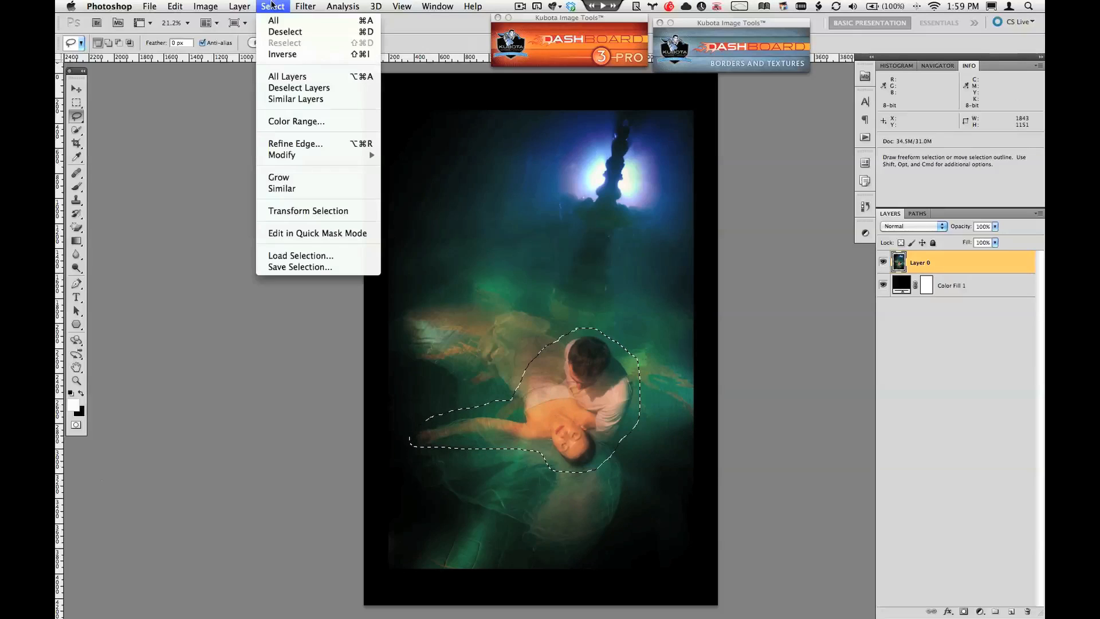
pyautogui.click(320, 268)
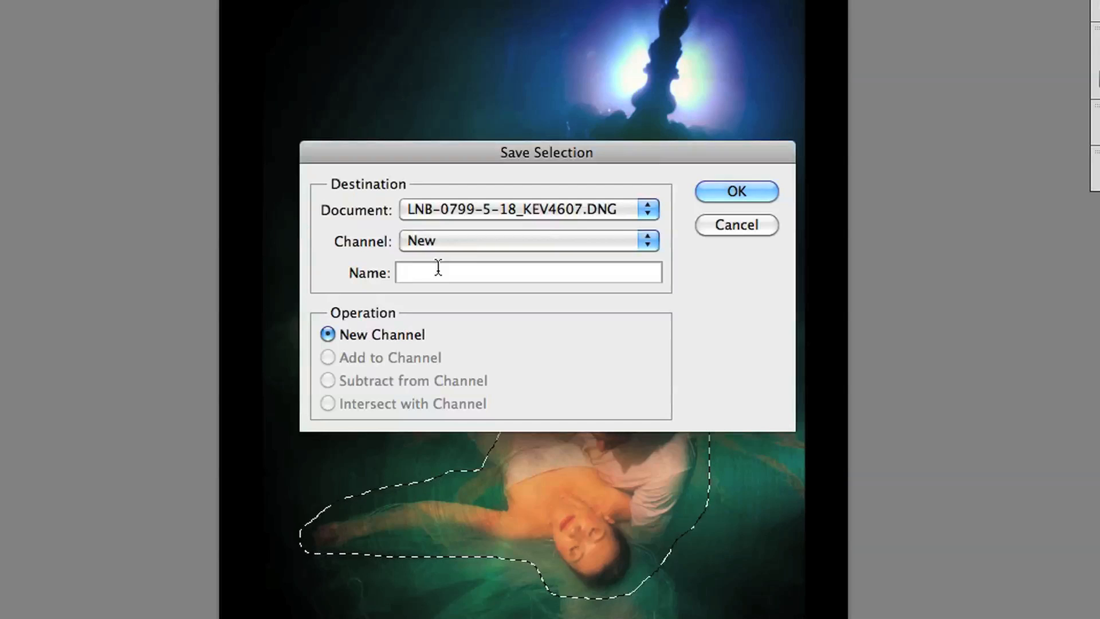
pyautogui.write('her')
pyautogui.press('Return')
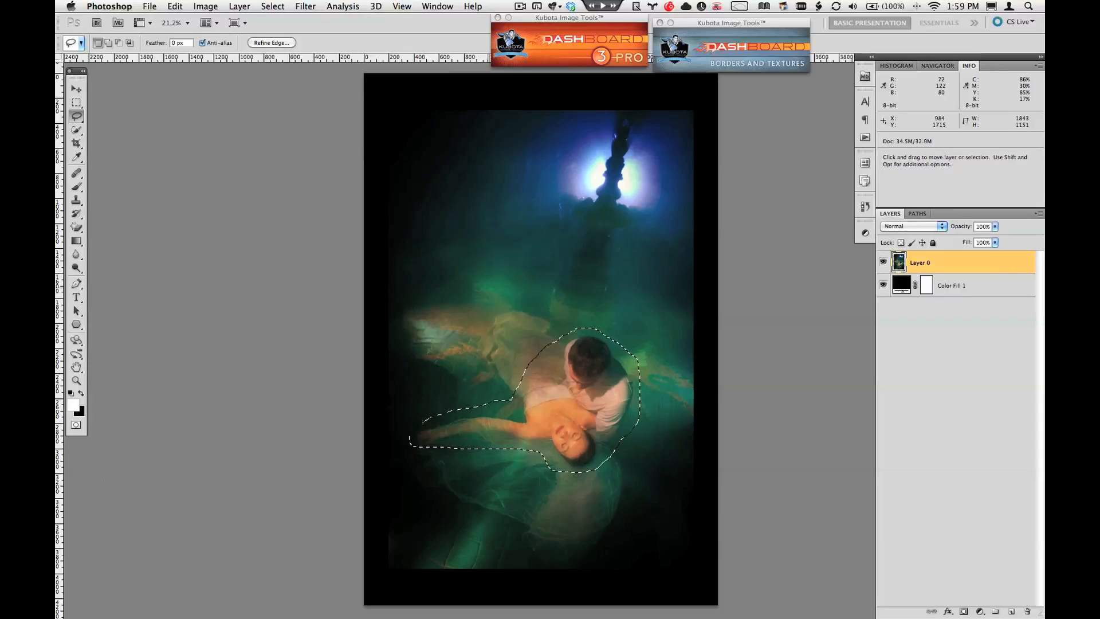
pyautogui.press('super+d')
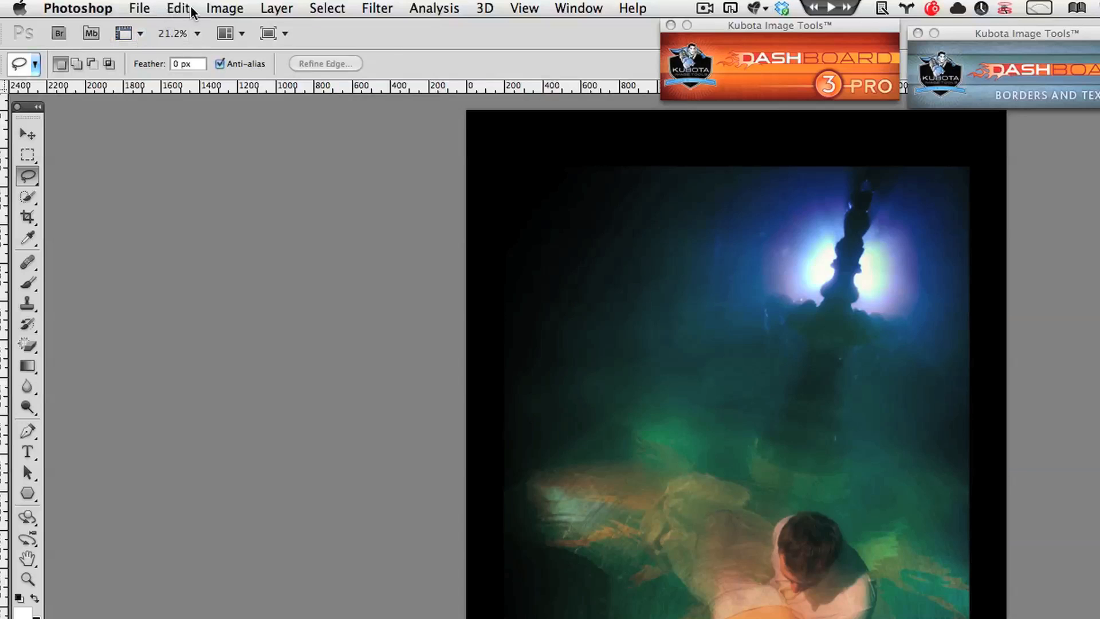
# Step: Stretch Layer 0 vertically with Content-Aware Scale to about 104.6% (12.79 in high), protecting the "her" channel
pyautogui.click(180, 8)
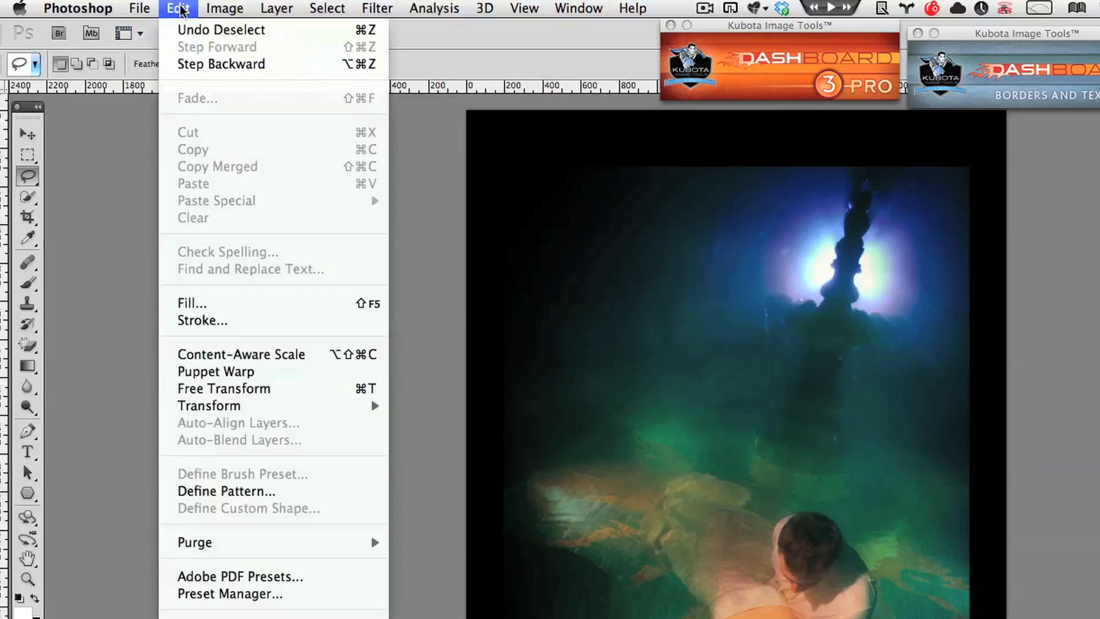
pyautogui.click(249, 355)
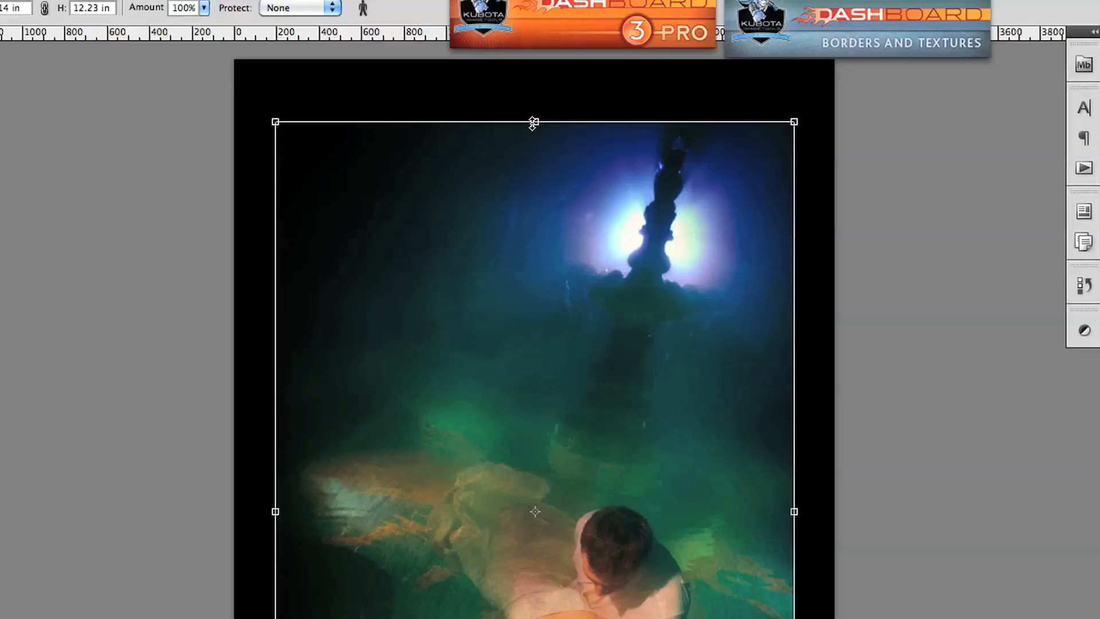
pyautogui.moveTo(533, 123)
pyautogui.mouseDown()
pyautogui.moveTo(539, 89)
pyautogui.moveTo(536, 129)
pyautogui.moveTo(535, 102)
pyautogui.mouseUp()
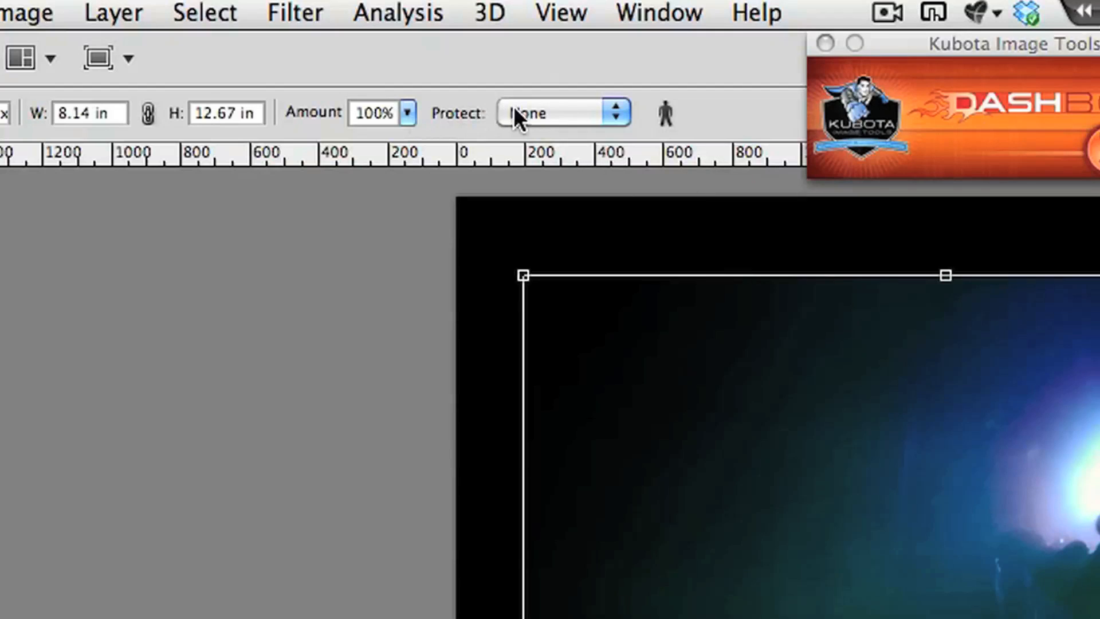
pyautogui.click(570, 112)
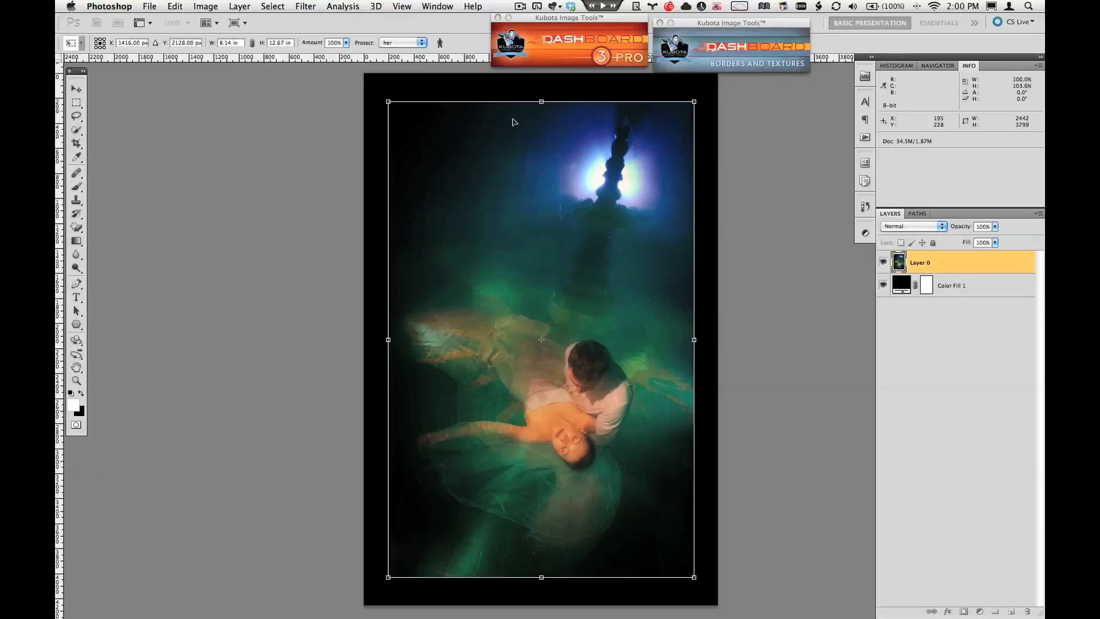
pyautogui.moveTo(542, 101)
pyautogui.mouseDown()
pyautogui.moveTo(542, 91)
pyautogui.moveTo(542, 175)
pyautogui.moveTo(541, 100)
pyautogui.mouseUp()
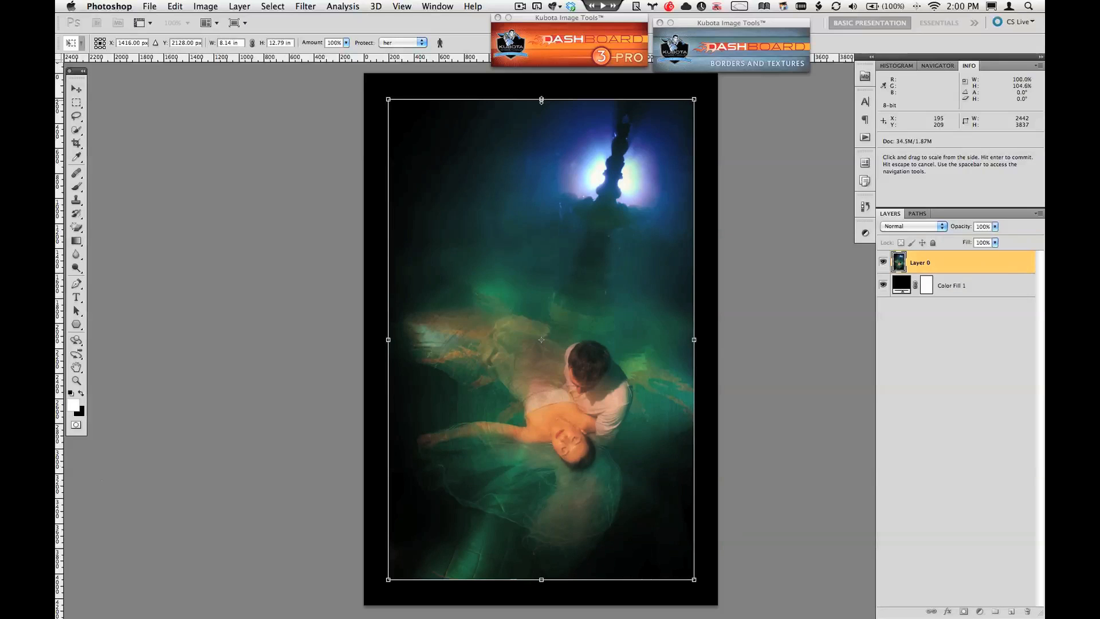
pyautogui.press('Return')
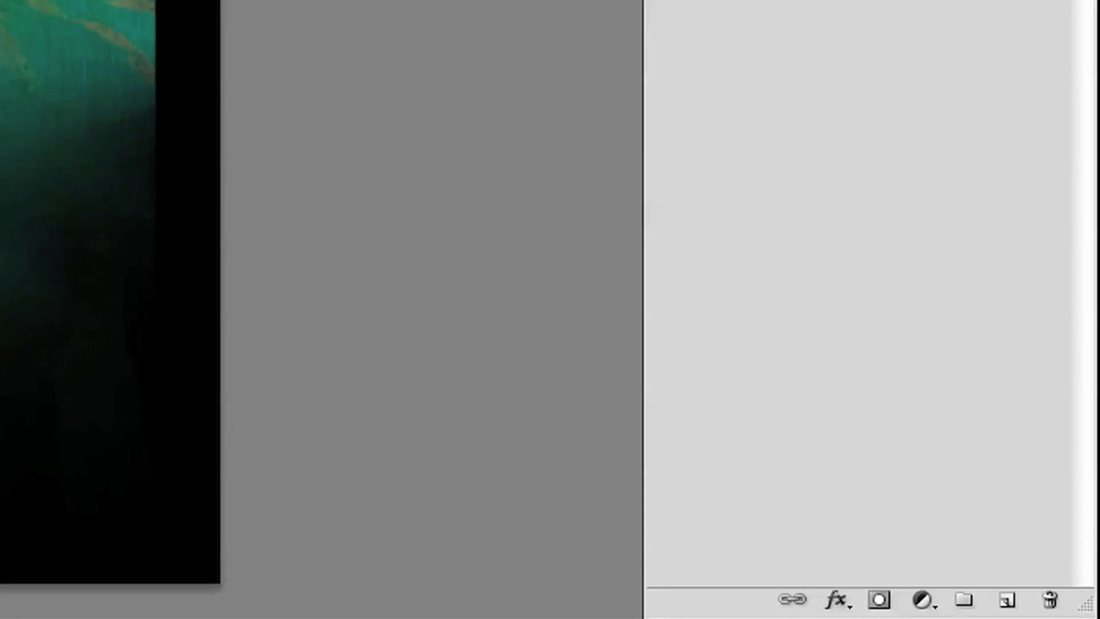
# Step: Add a white Stroke effect to Layer 0 with Position set to Inside and a Size of 9 px
pyautogui.click(833, 602)
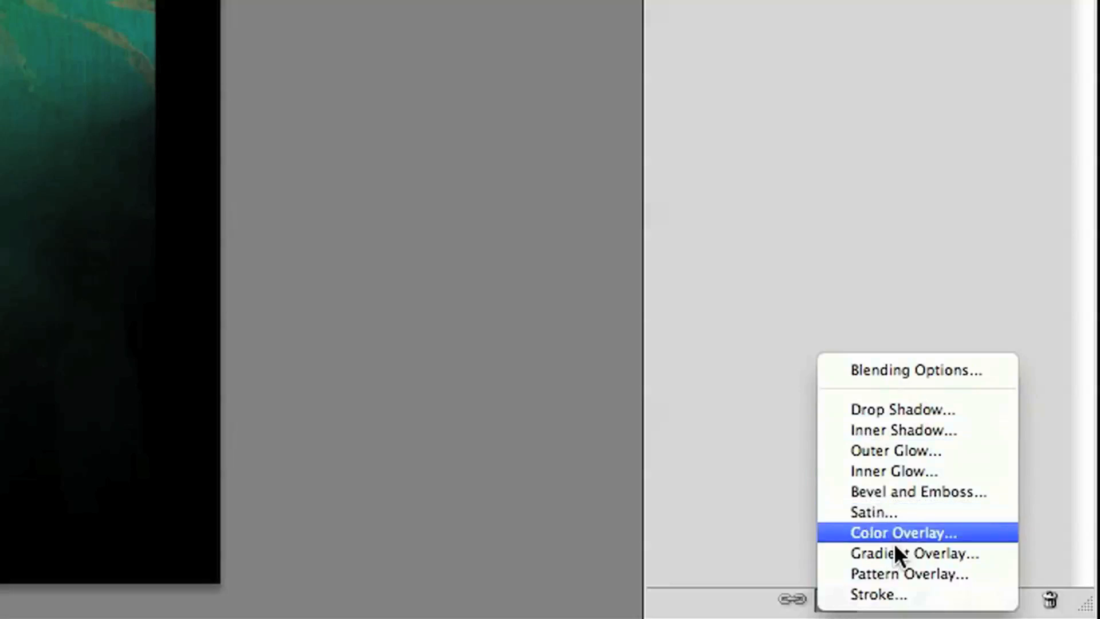
pyautogui.click(896, 594)
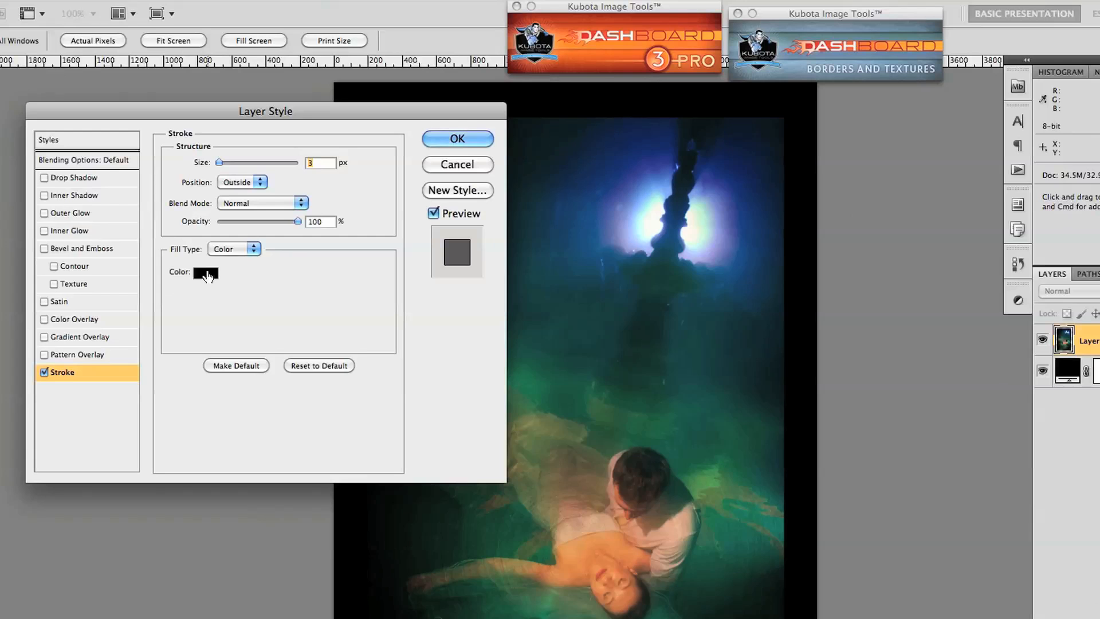
pyautogui.click(271, 214)
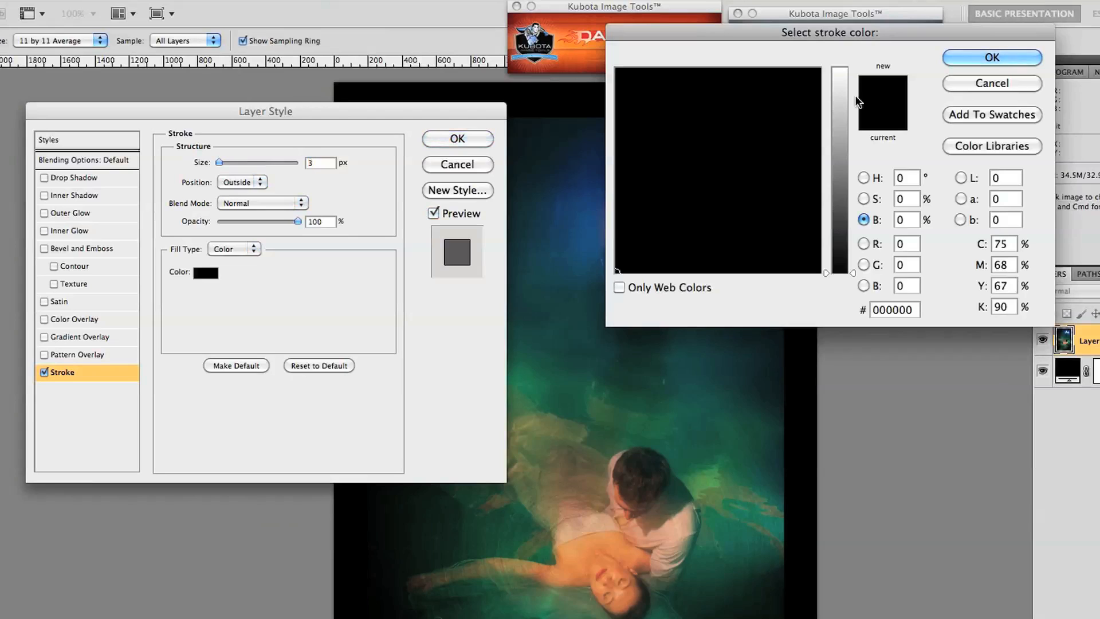
pyautogui.moveTo(840, 93); pyautogui.dragTo(840, 68)
pyautogui.click(987, 58)
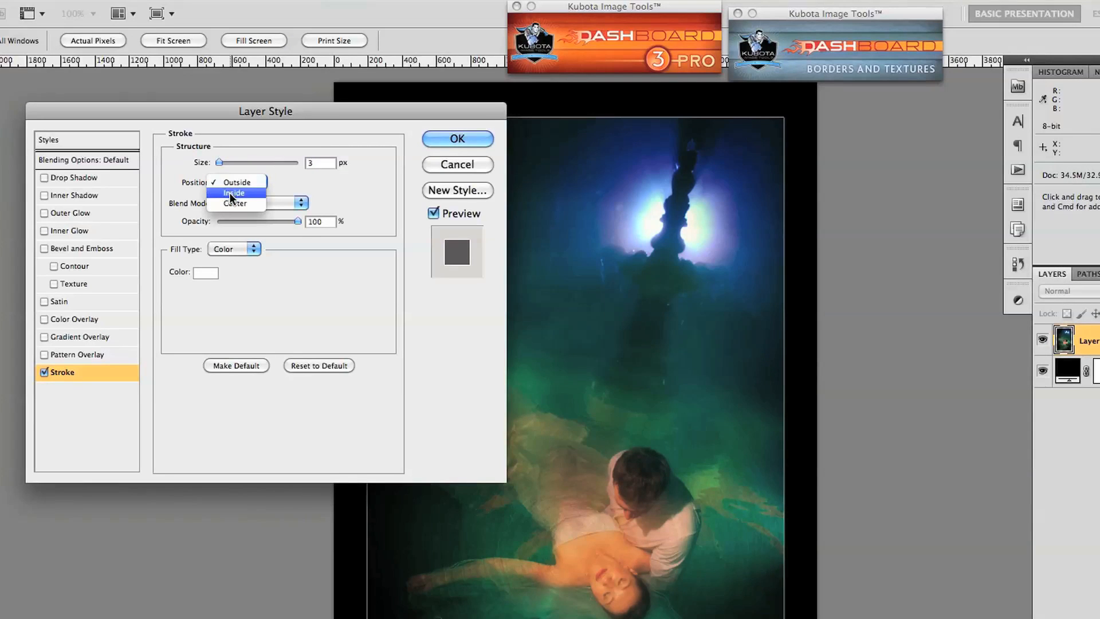
pyautogui.click(230, 193)
pyautogui.moveTo(219, 163); pyautogui.dragTo(224, 162)
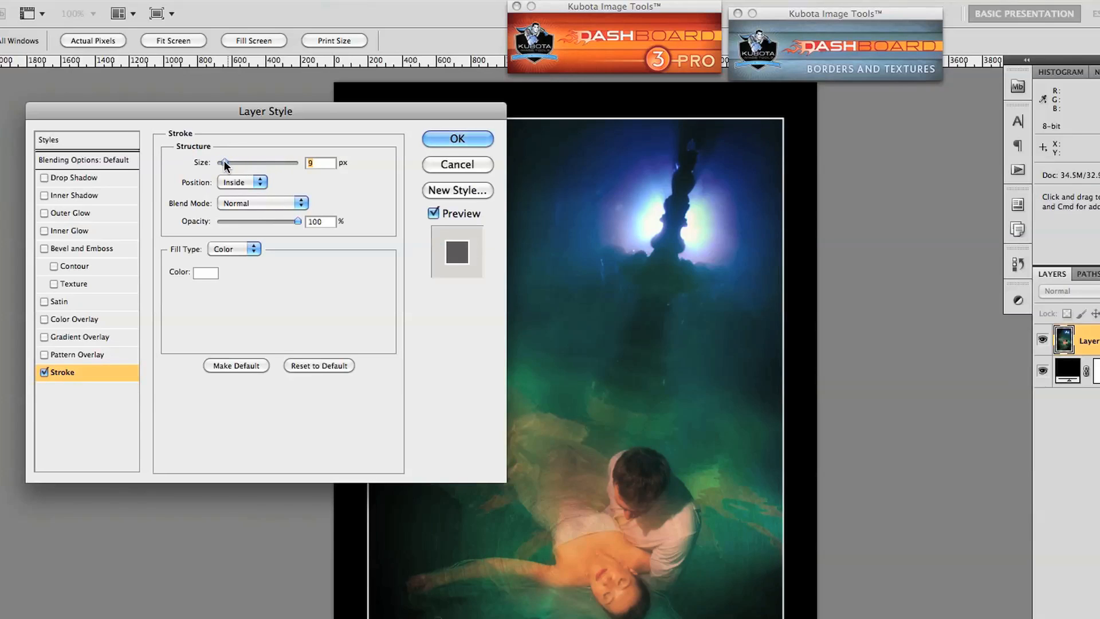
pyautogui.click(458, 139)
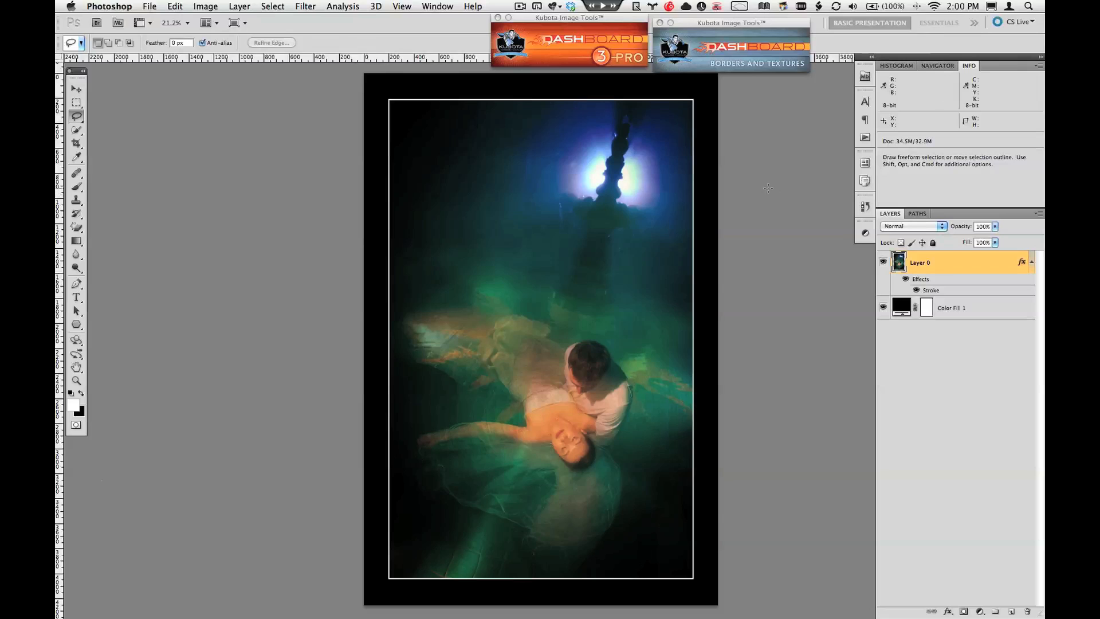